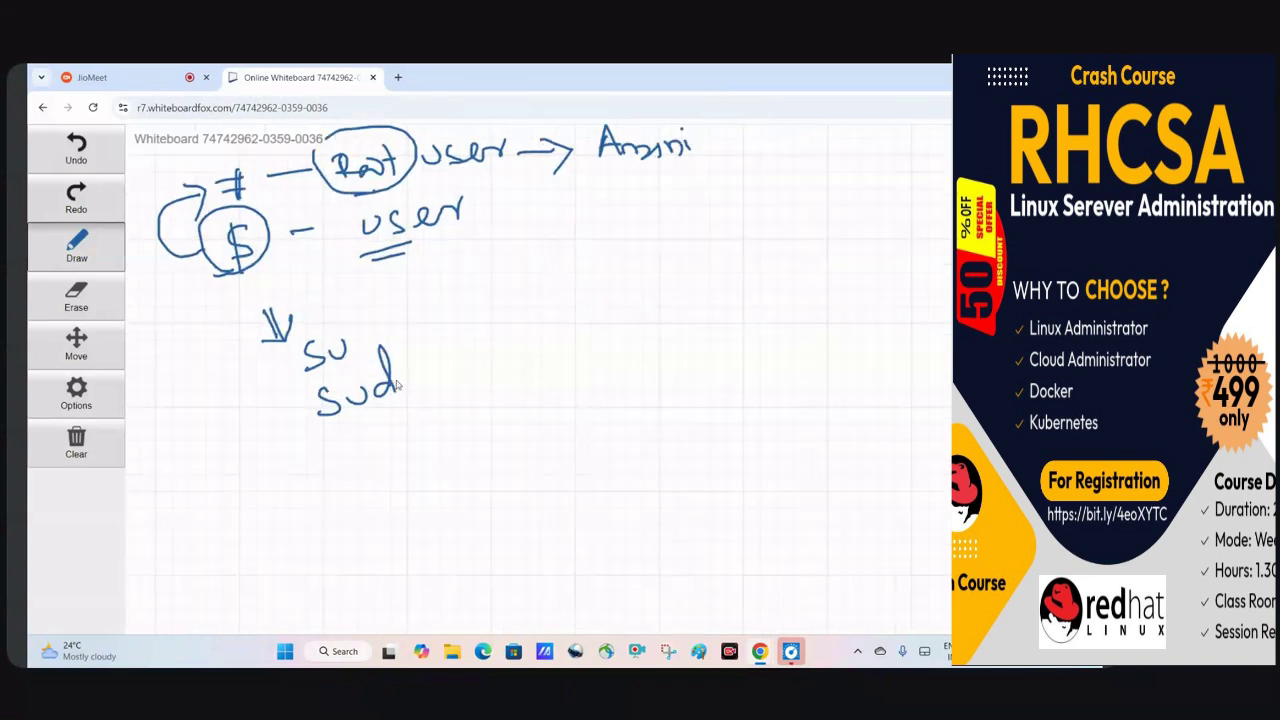
Finish writing 'sudo', draw arrows from su and sudo, and circle the # reached via su.
mouse_move(399, 396)
left_mouse_down()
mouse_move(414, 314)
mouse_move(424, 336)
mouse_move(456, 305)
left_mouse_up()
left_click_drag(431, 317, 459, 315)
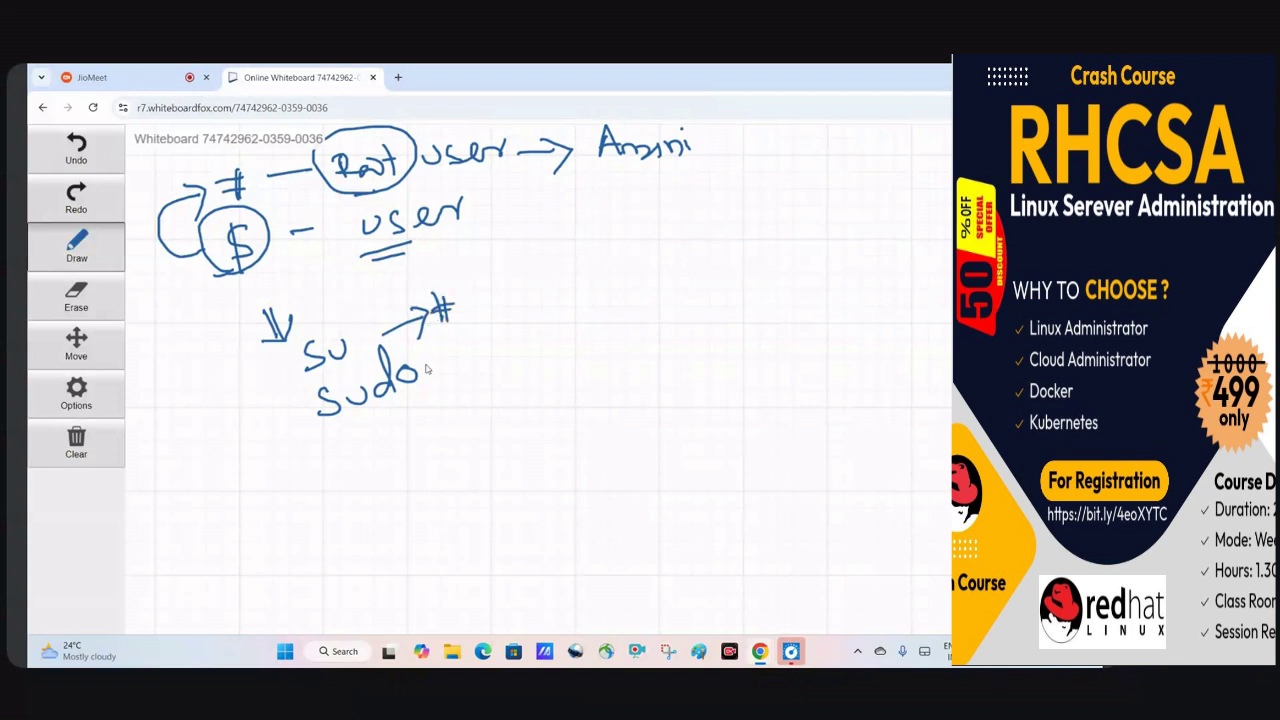
mouse_move(426, 372)
left_mouse_down()
mouse_move(468, 355)
mouse_move(489, 366)
left_mouse_up()
left_click_drag(504, 342, 592, 334)
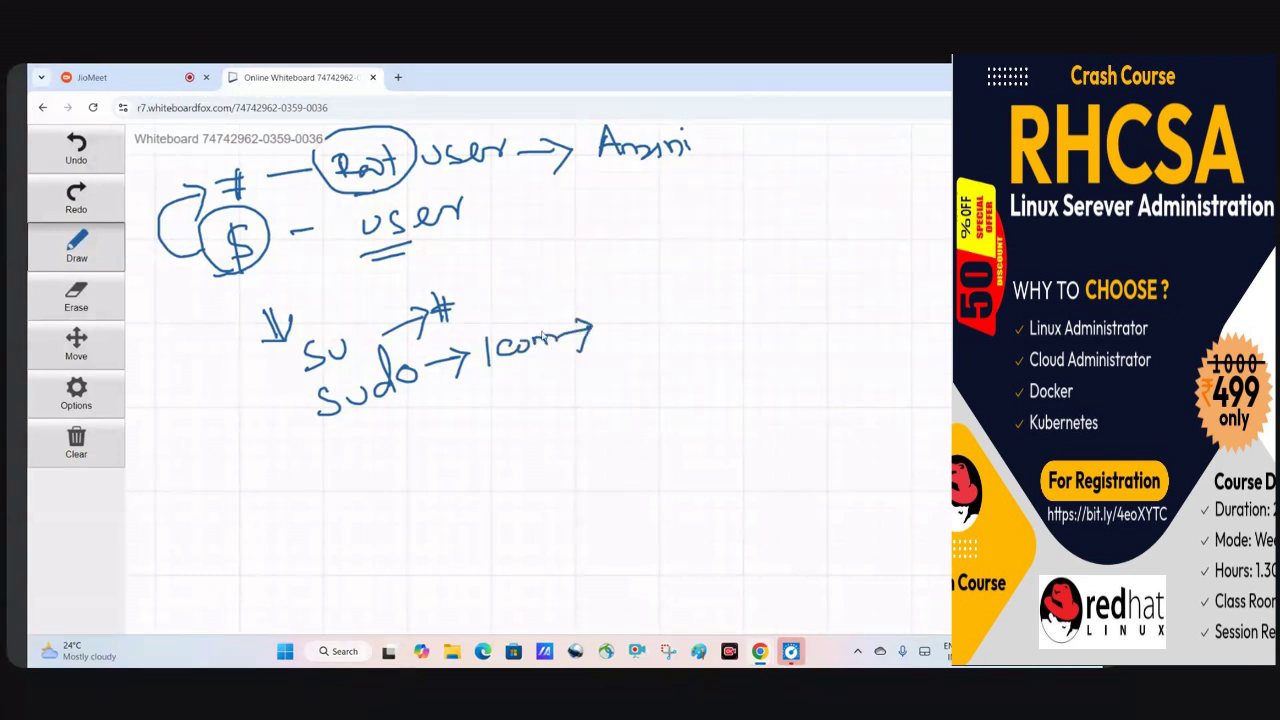
mouse_move(470, 322)
left_mouse_down()
mouse_move(440, 279)
mouse_move(476, 318)
mouse_move(531, 294)
mouse_move(524, 306)
left_mouse_up()
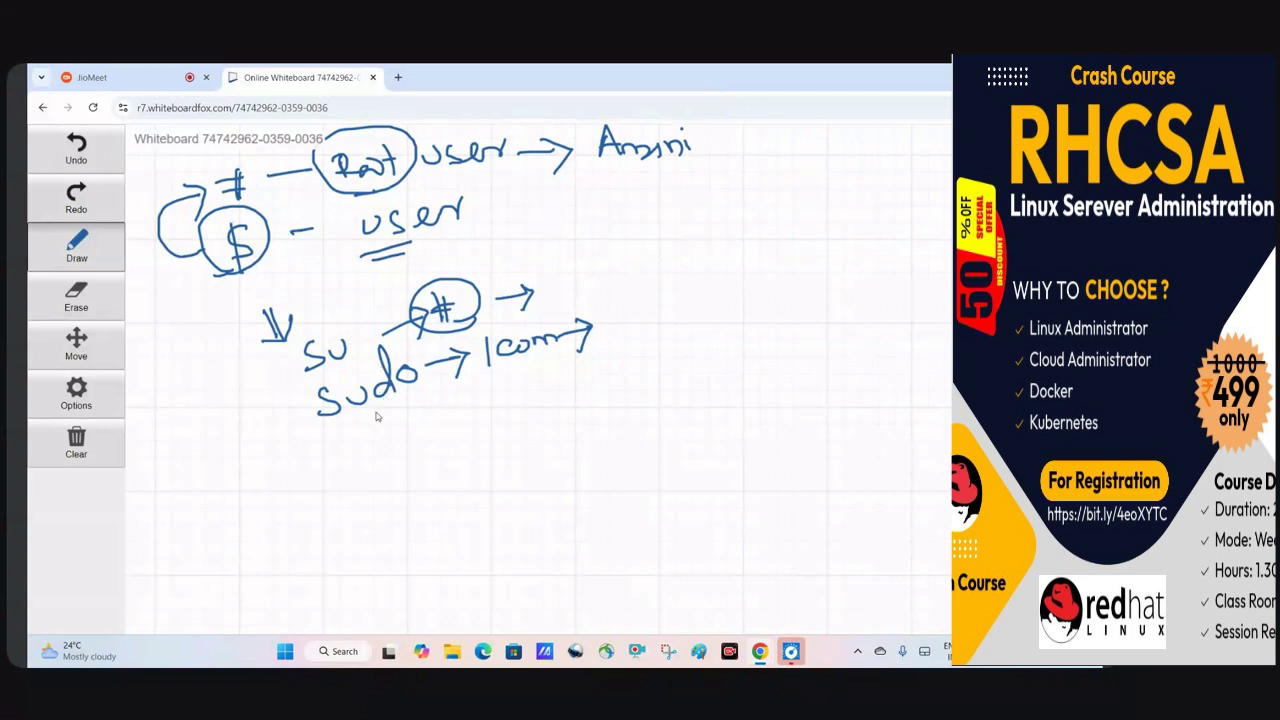
Underline sudo, the circled $ and su/sudo, and draw a thick brace grouping su and sudo.
left_click_drag(369, 408, 401, 406)
left_click_drag(274, 360, 311, 438)
left_click_drag(236, 282, 268, 280)
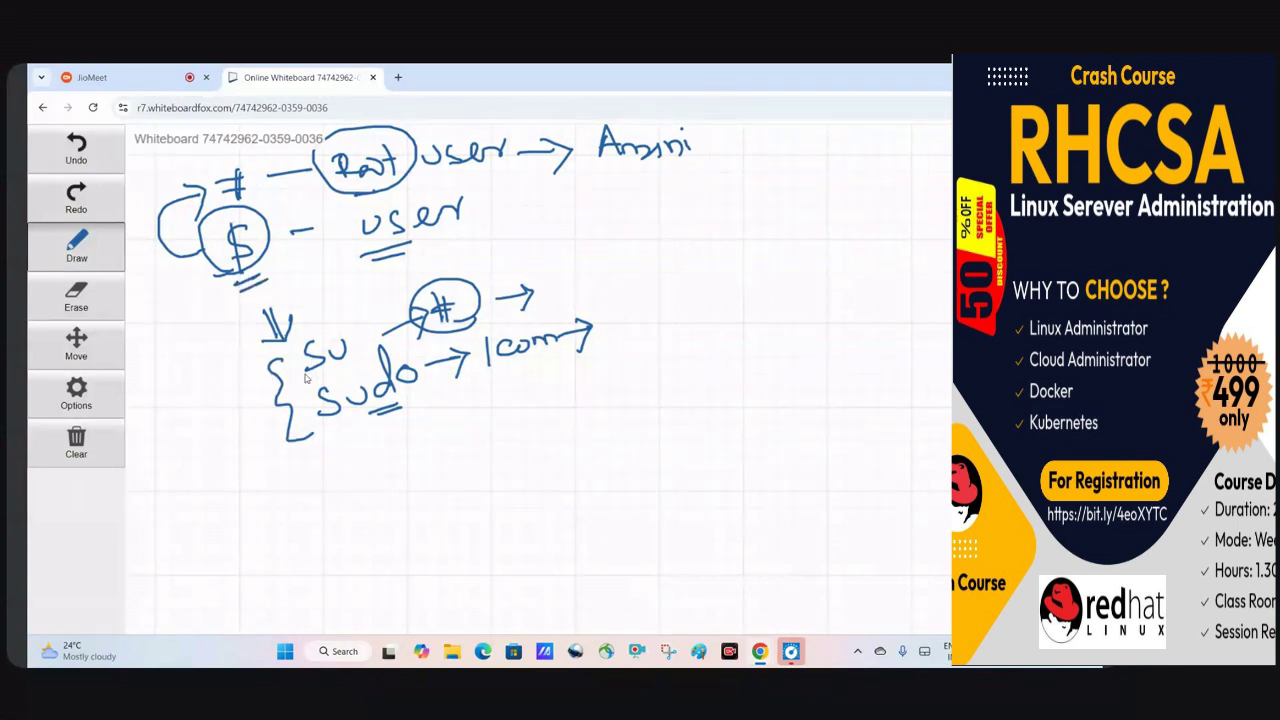
left_click_drag(305, 376, 342, 358)
left_click_drag(386, 407, 344, 428)
left_click(103, 456)
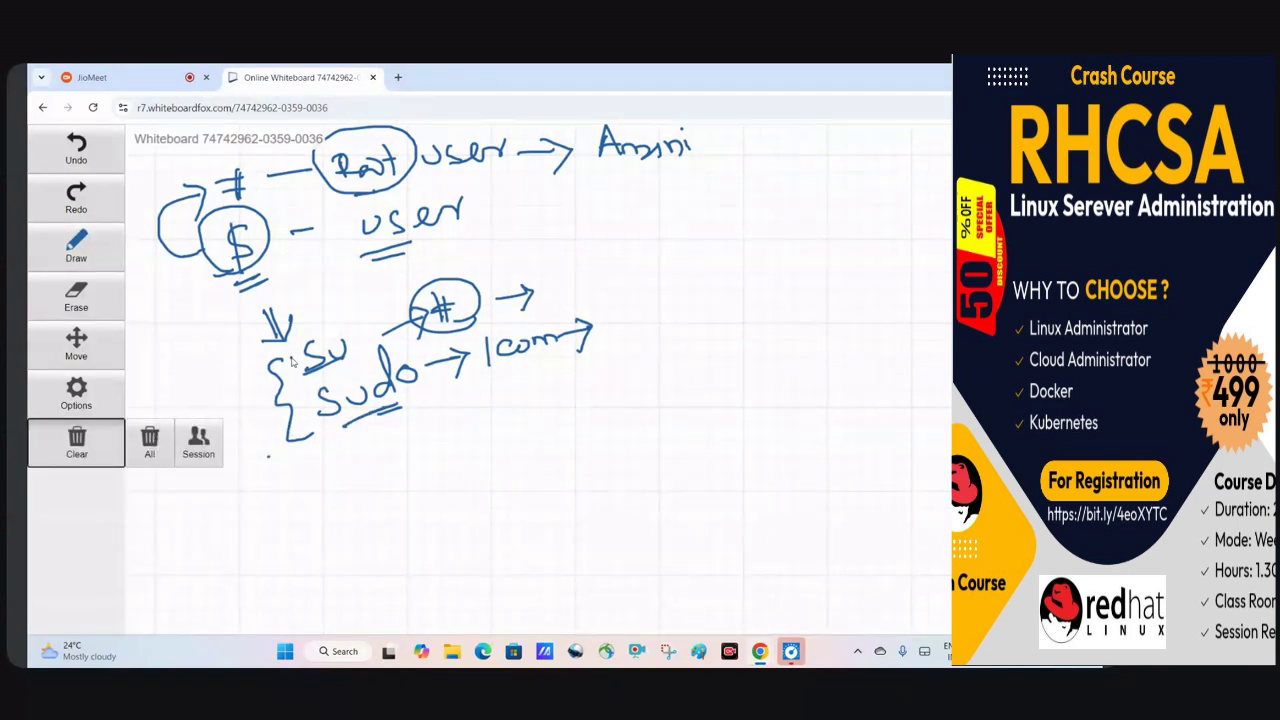
left_click_drag(291, 362, 316, 440)
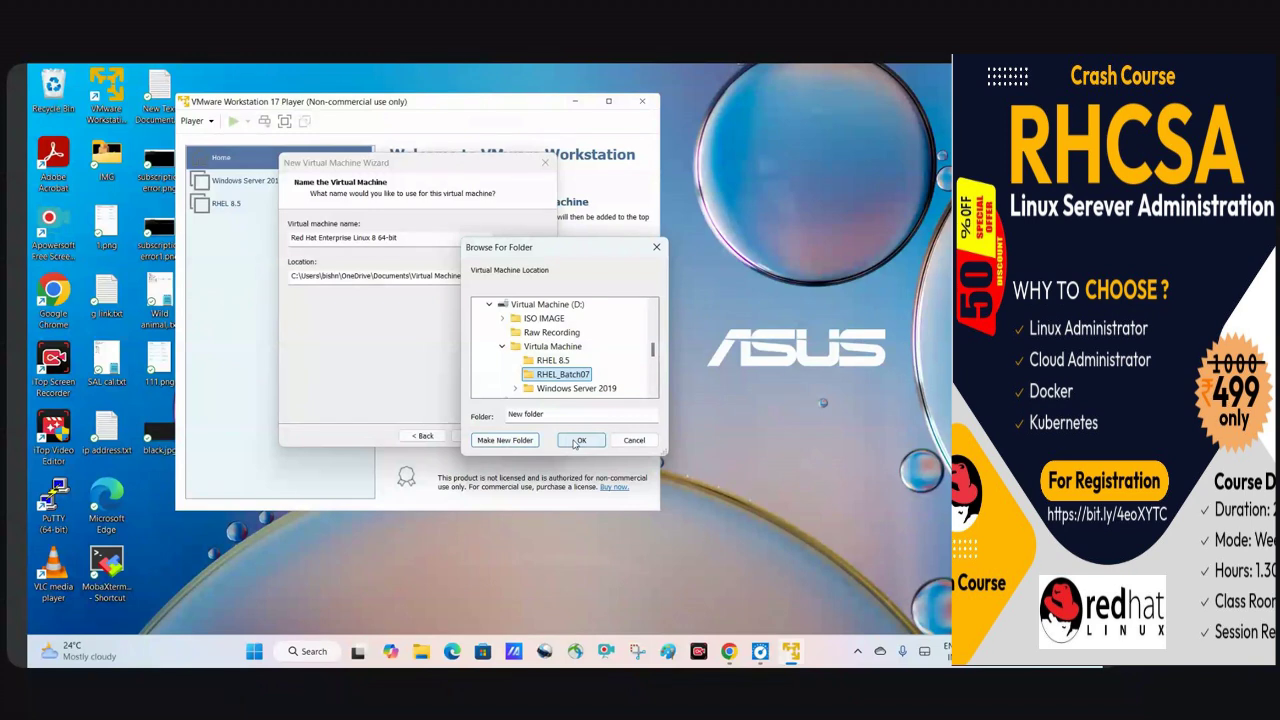
Choose the VM folder and store the 20 GB virtual disk as a single file.
left_click(576, 440)
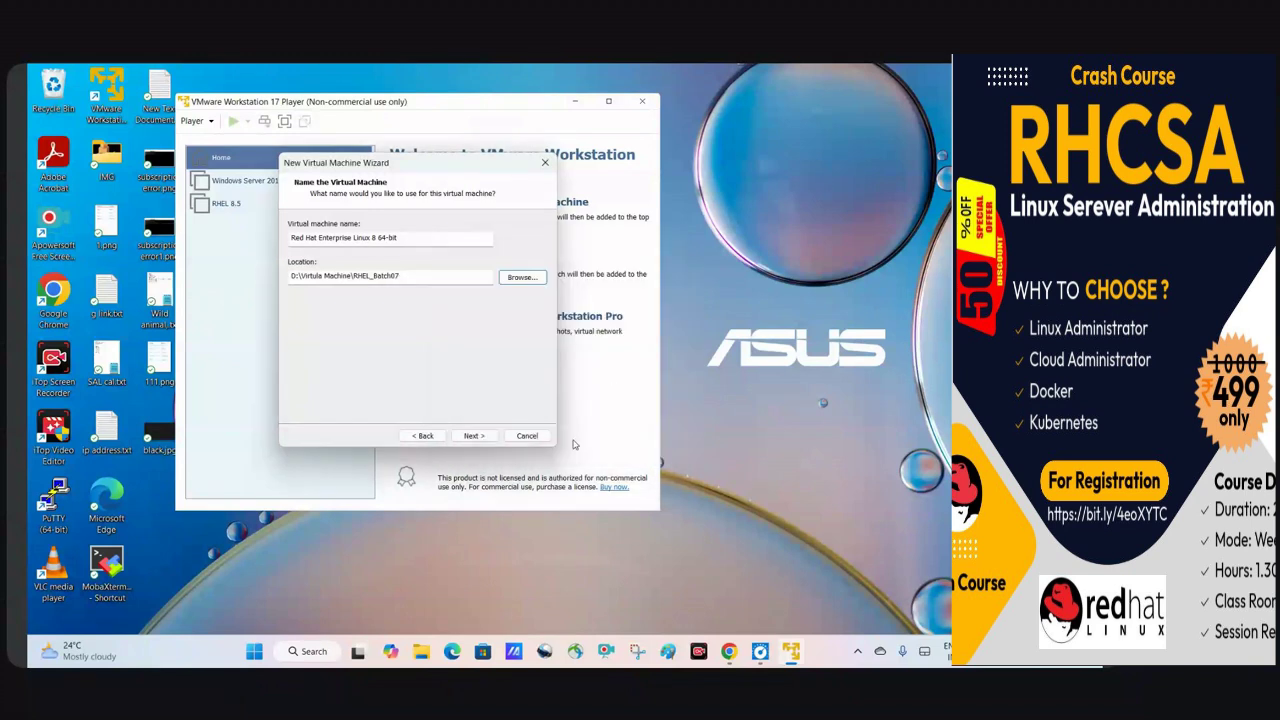
left_click(474, 436)
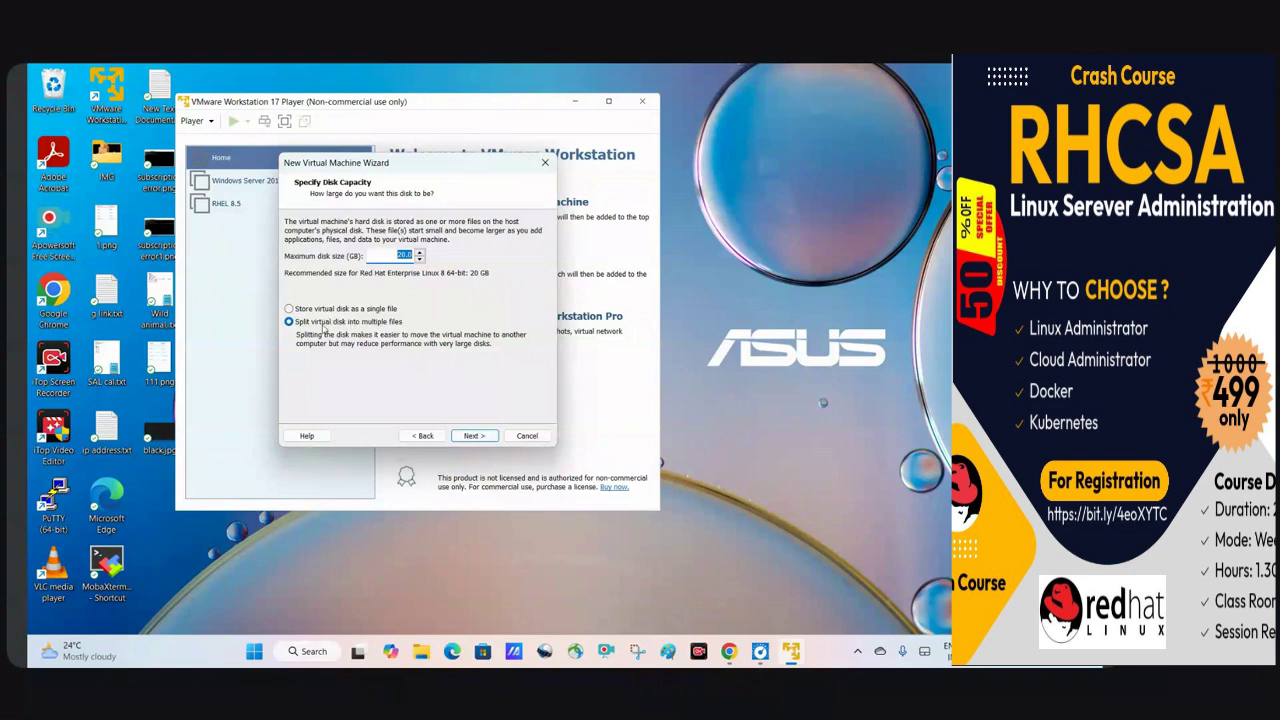
left_click(325, 309)
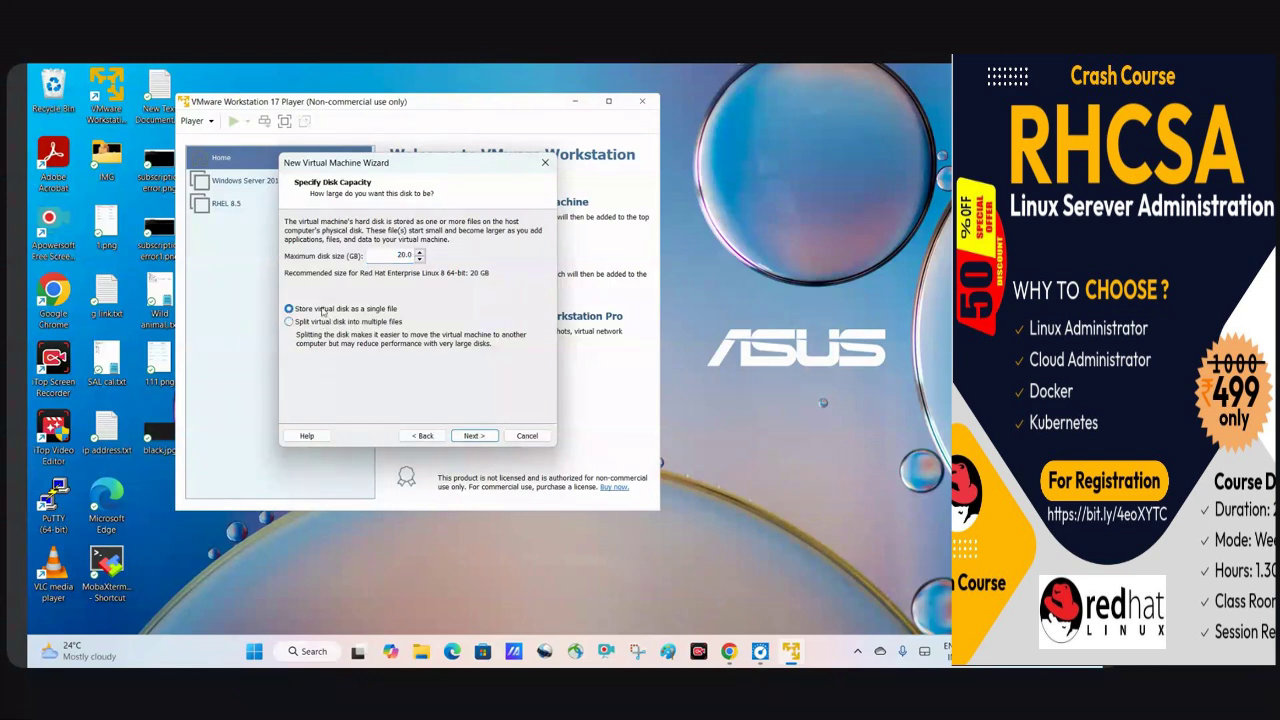
left_click(472, 436)
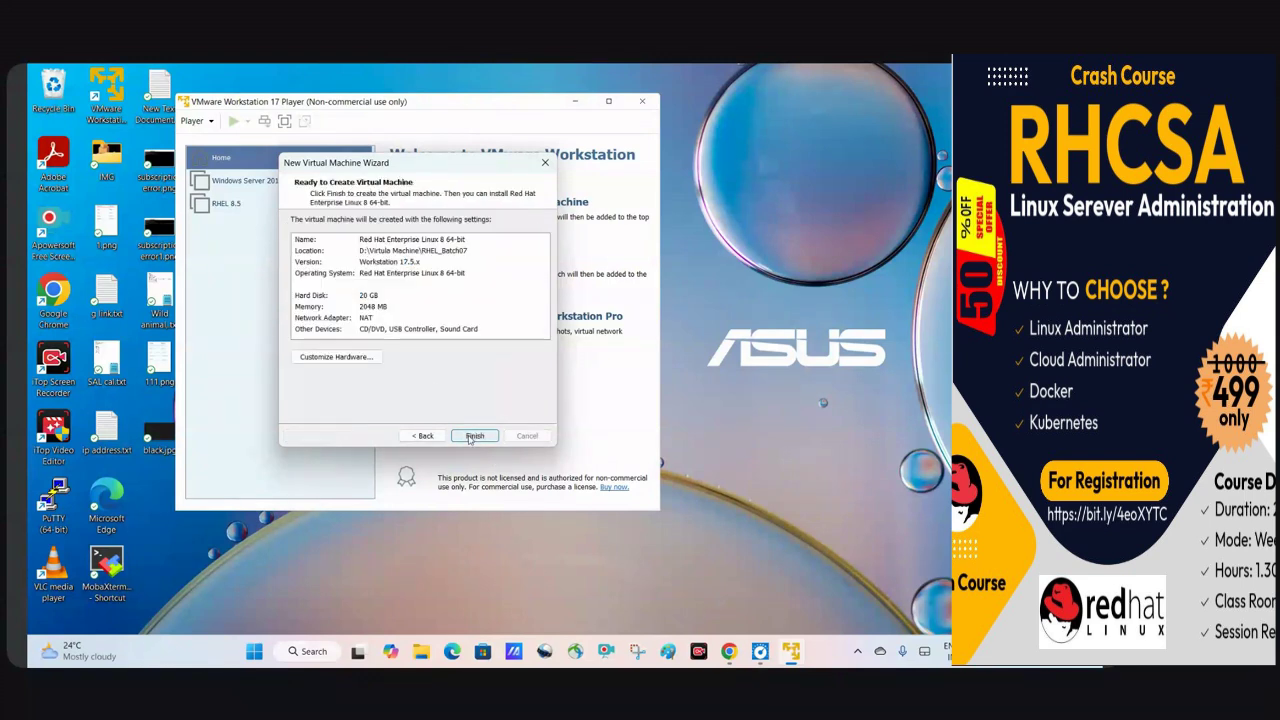
Review the 1-processor and 2 GB memory hardware settings, then finish creating the VM.
left_click(361, 359)
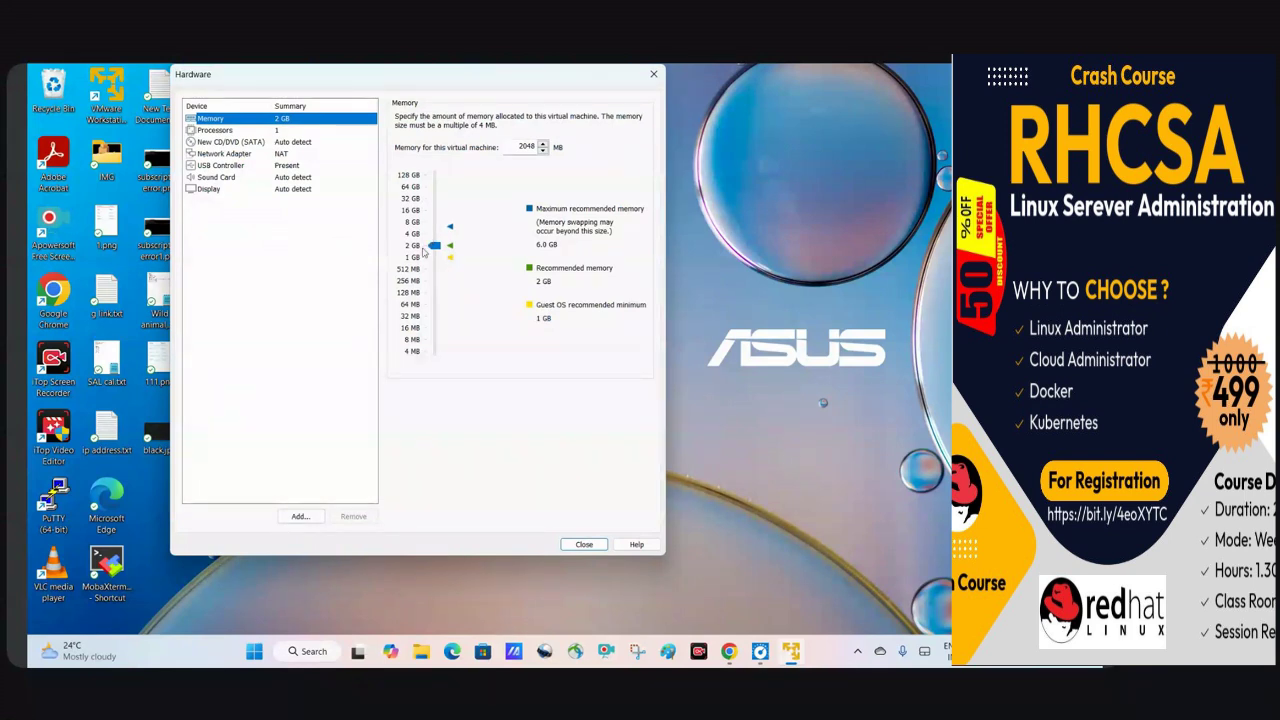
left_click(237, 133)
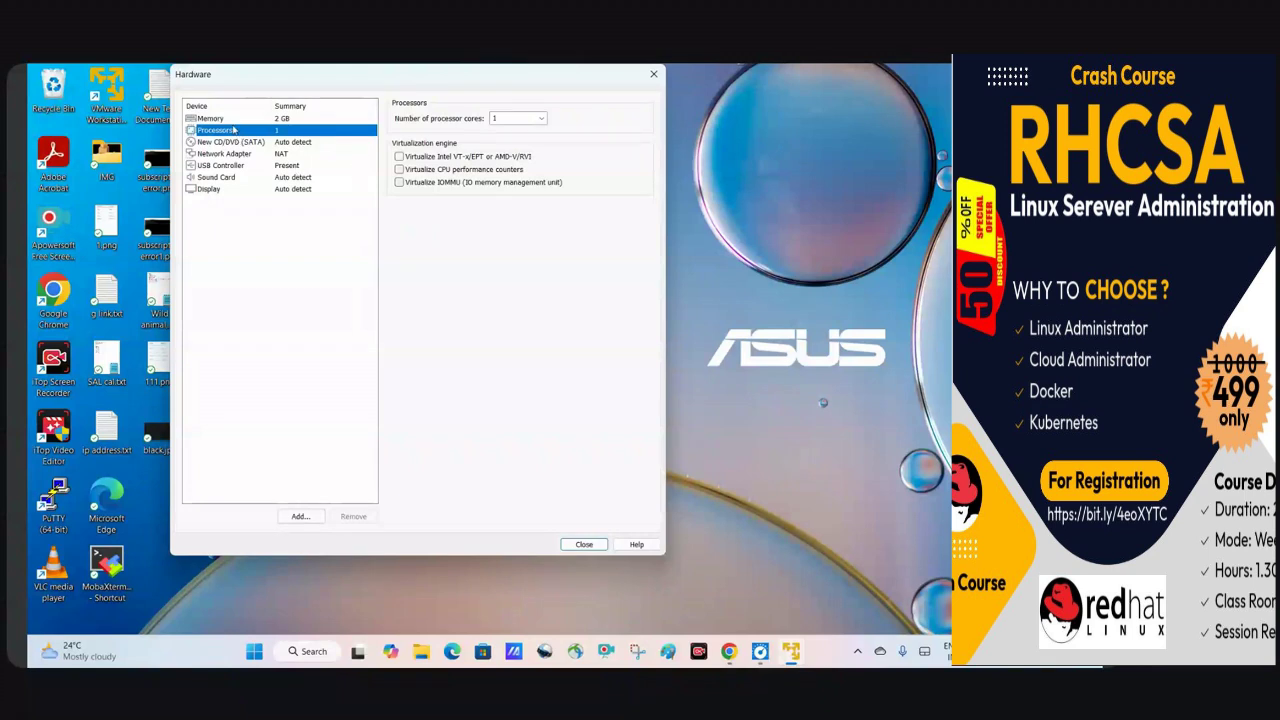
left_click(232, 121)
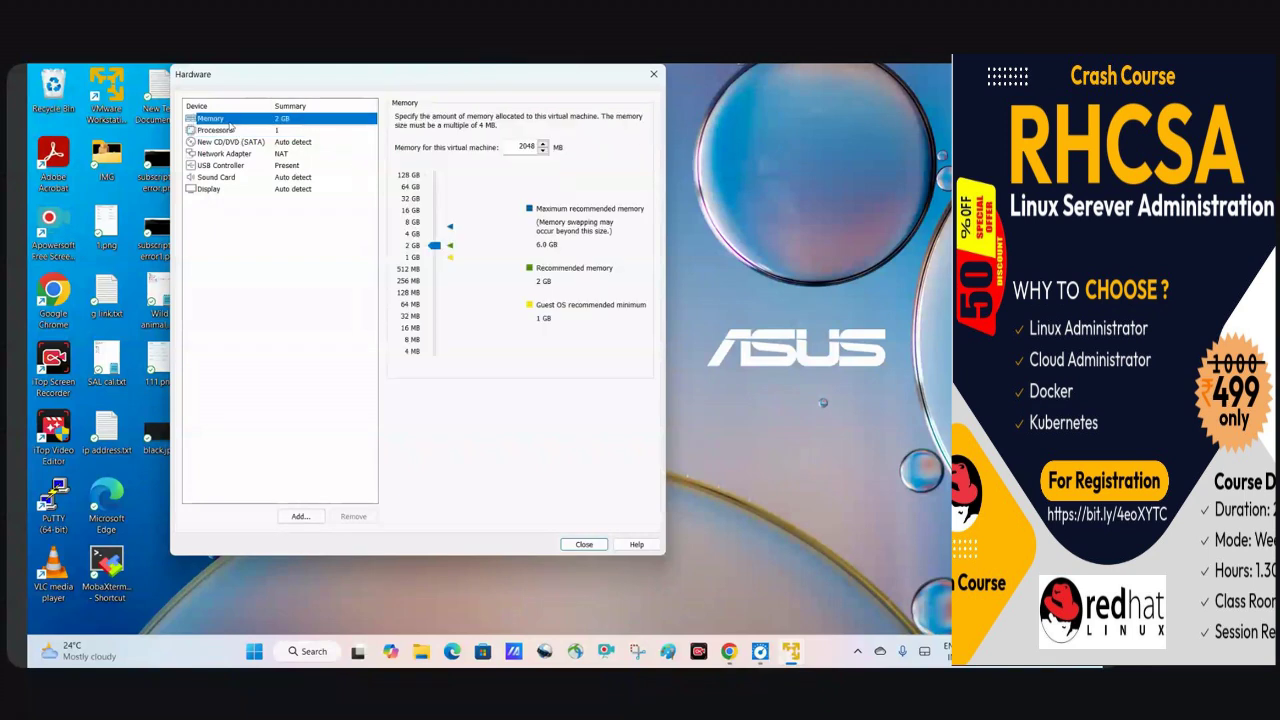
left_click(585, 544)
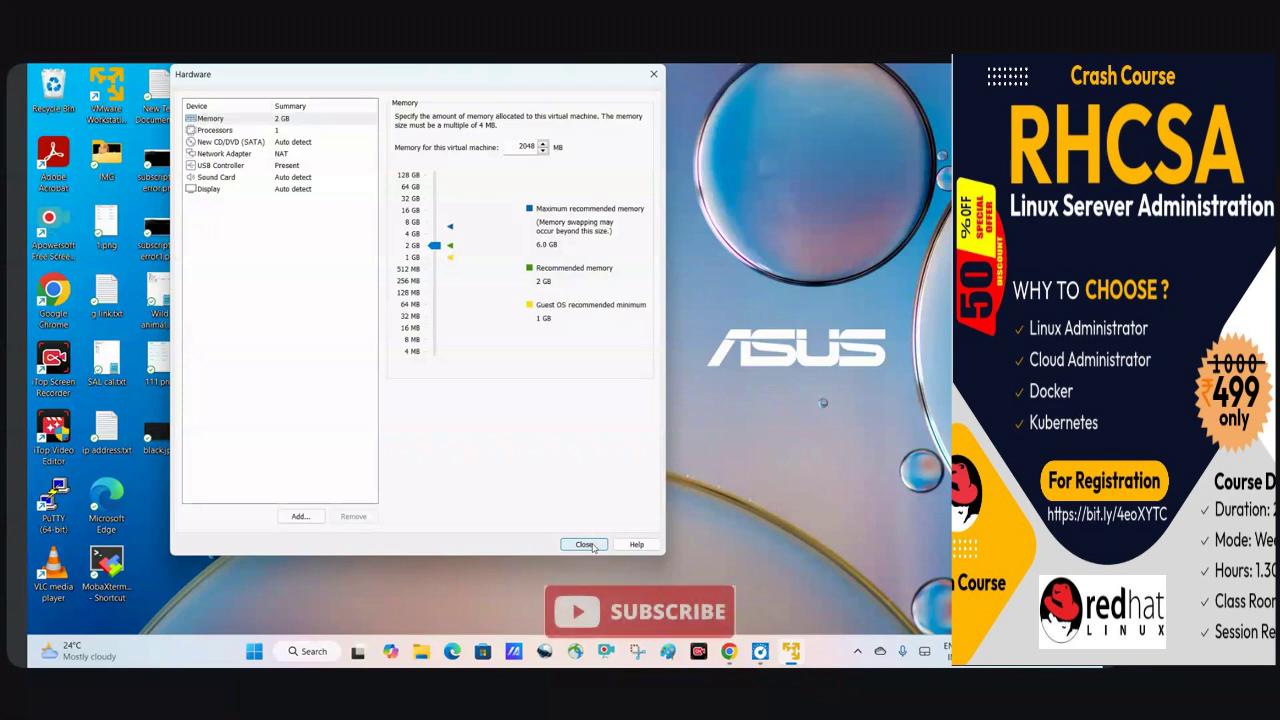
left_click(476, 436)
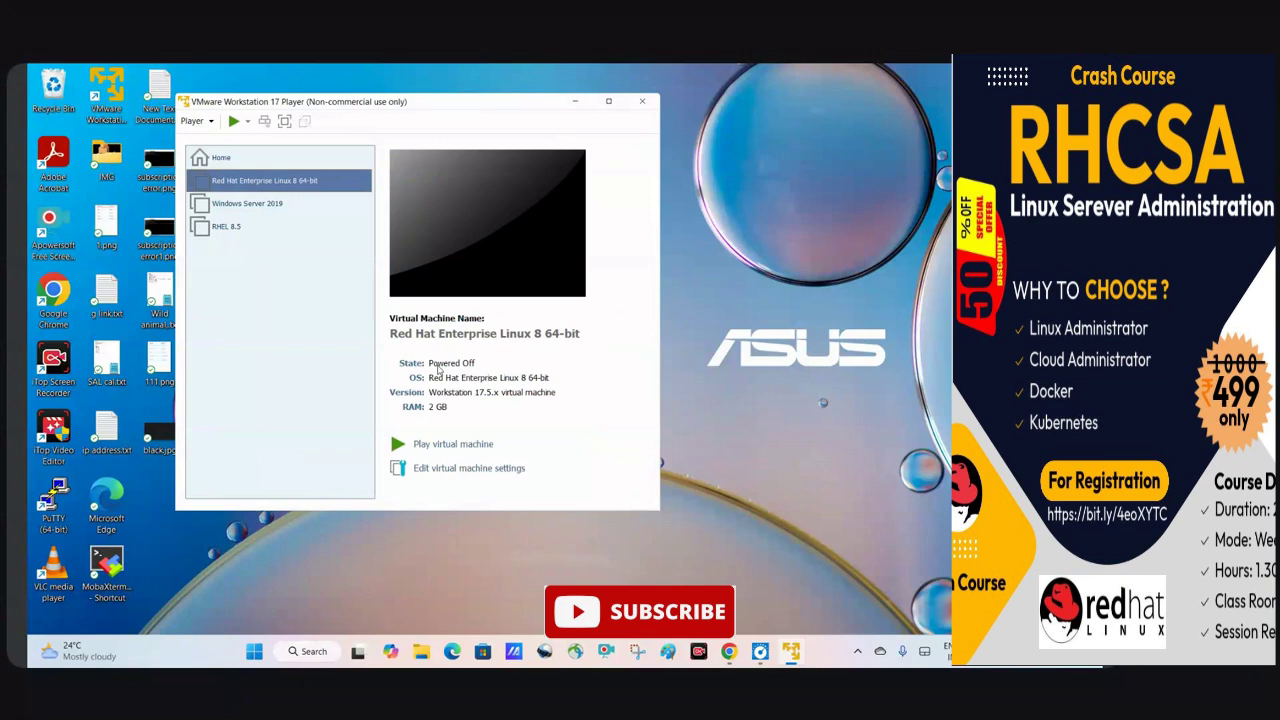
Switch the VM's CD/DVD (SATA) drive to use an ISO image file.
left_click(472, 474)
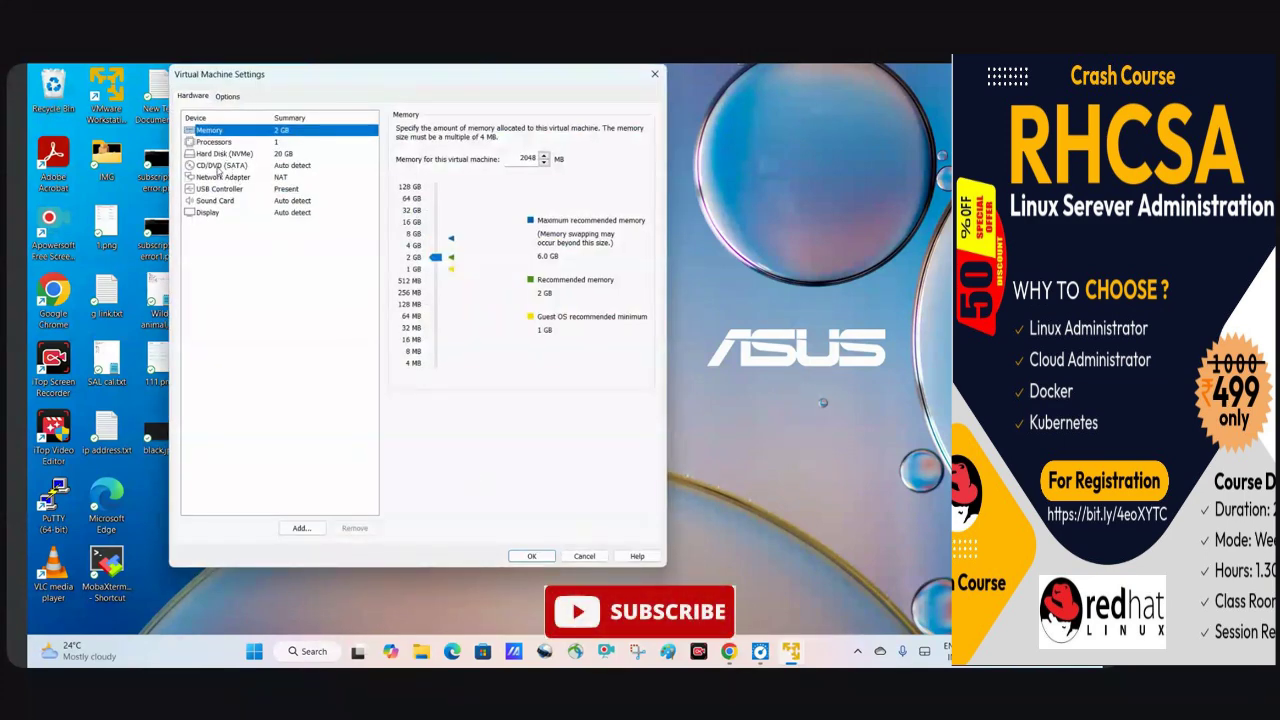
left_click(219, 166)
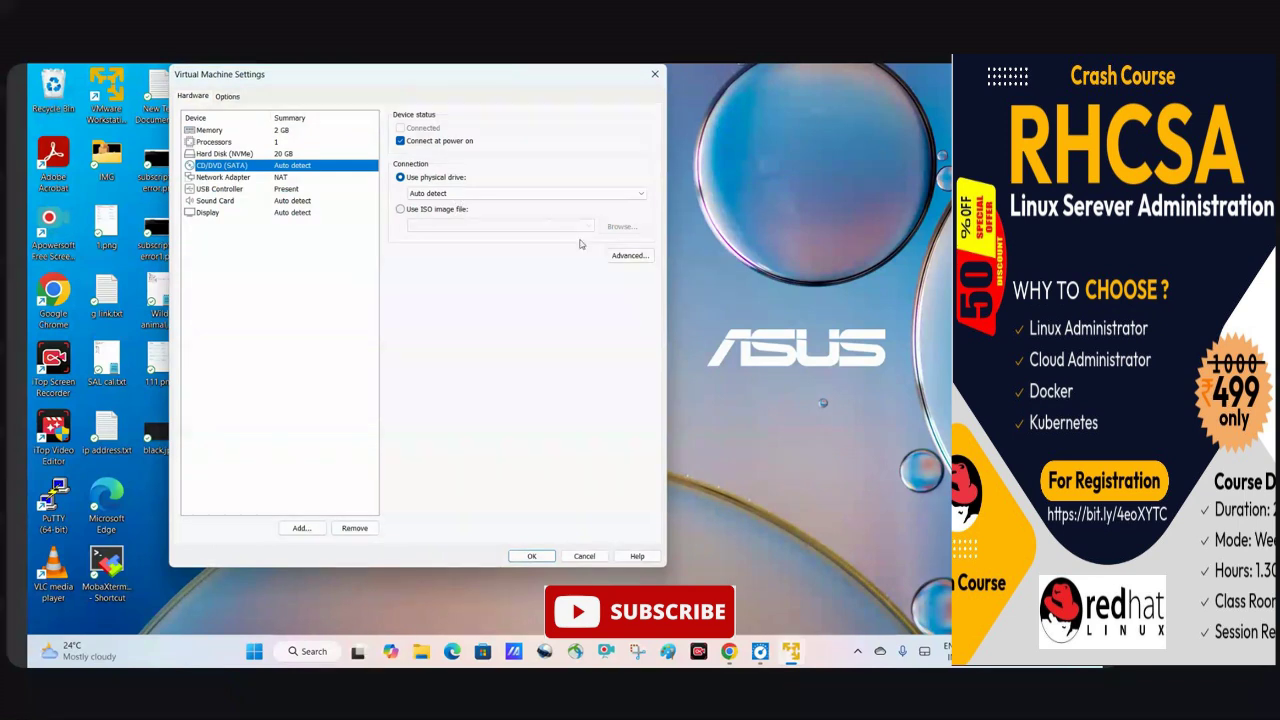
left_click(421, 211)
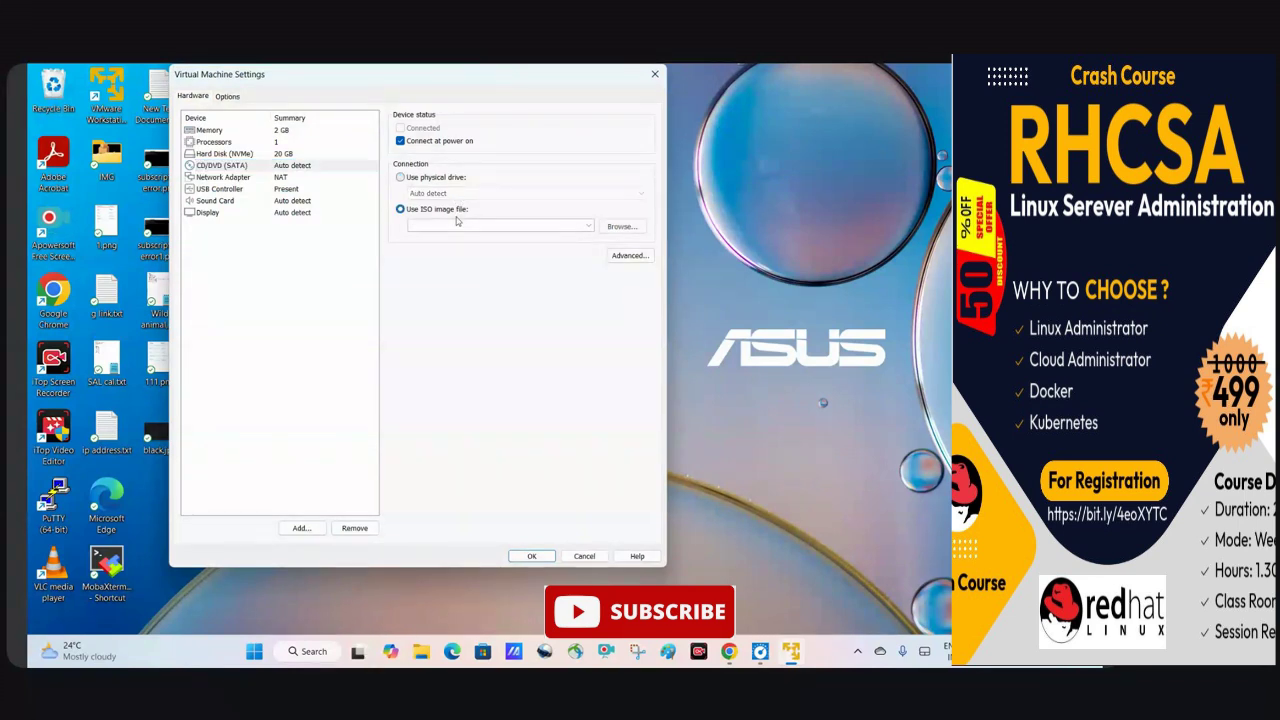
left_click(614, 227)
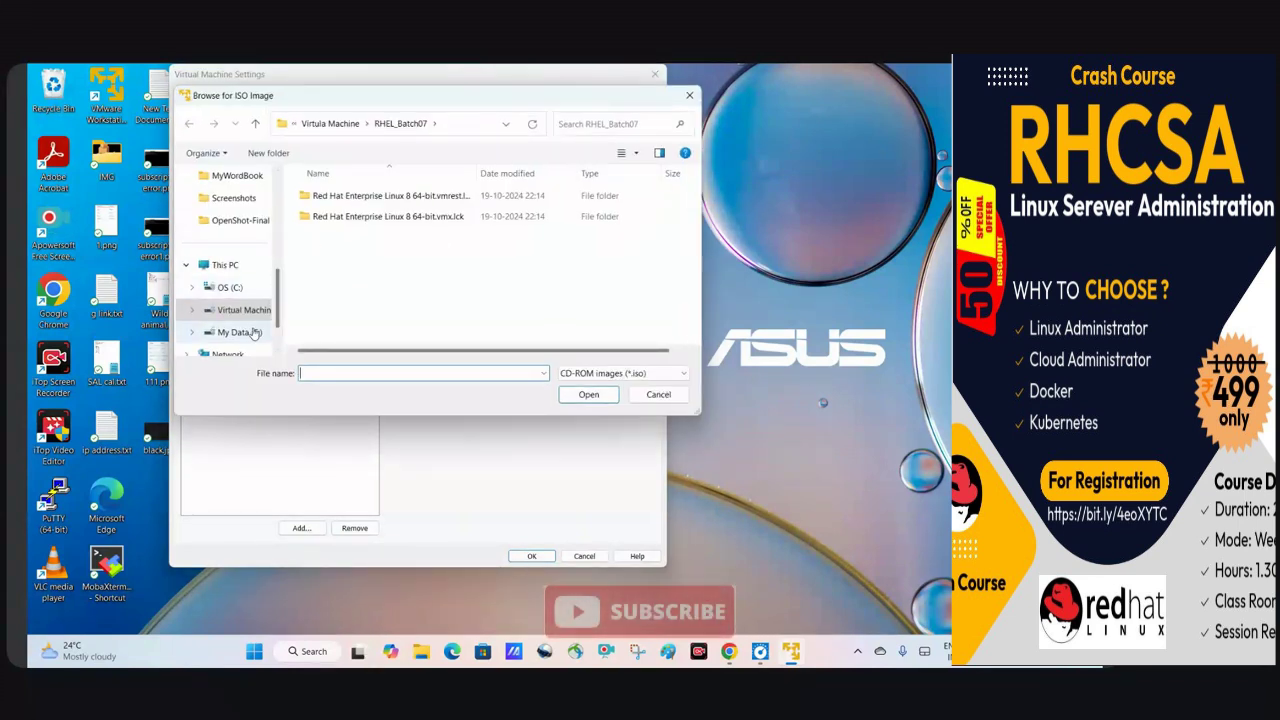
Attach D:\ISO IMAGE\rhel-8.5-x86_64-dvd.iso as the ISO image and save the VM settings.
left_click(246, 331)
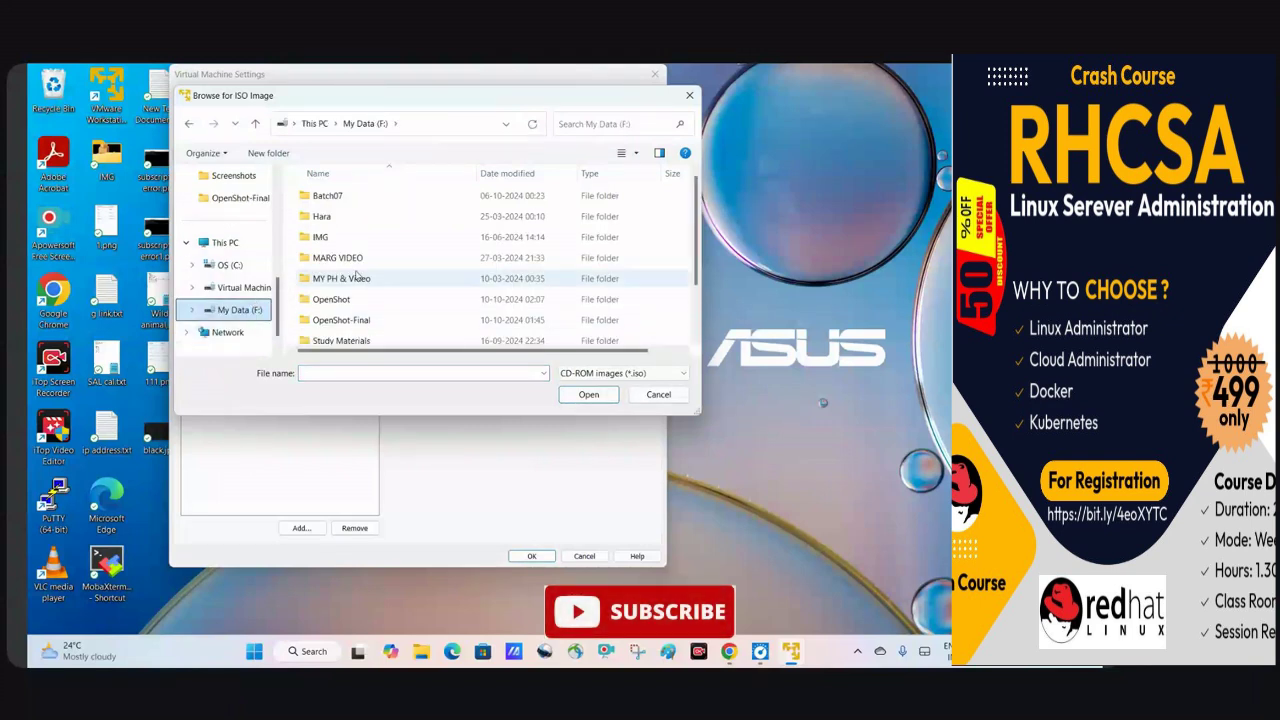
scroll(340, 236, "down", 1)
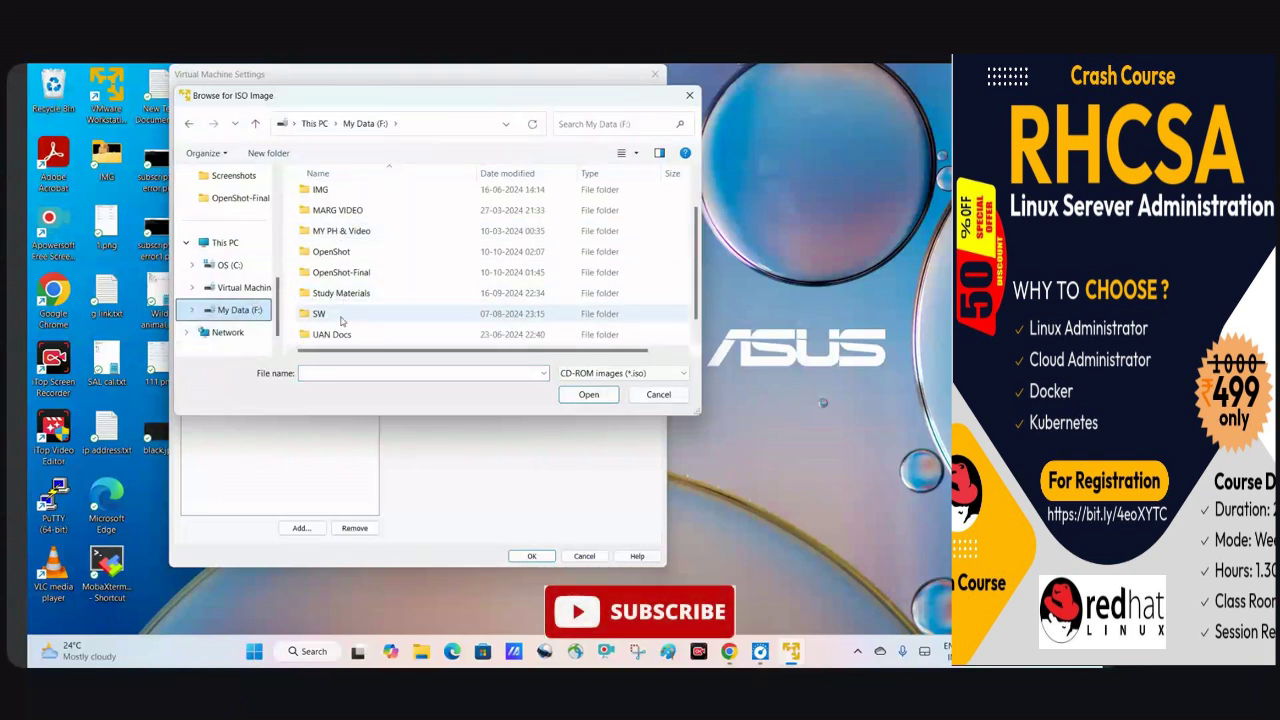
double_click(340, 320)
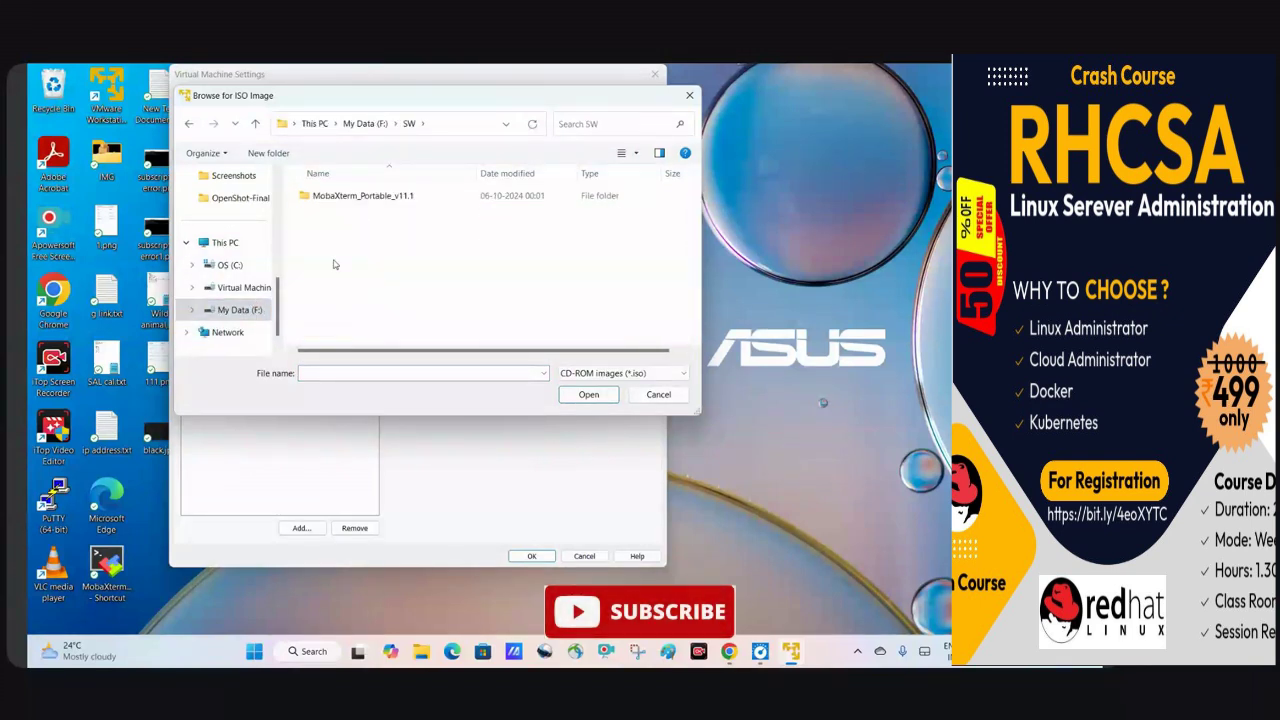
left_click(362, 126)
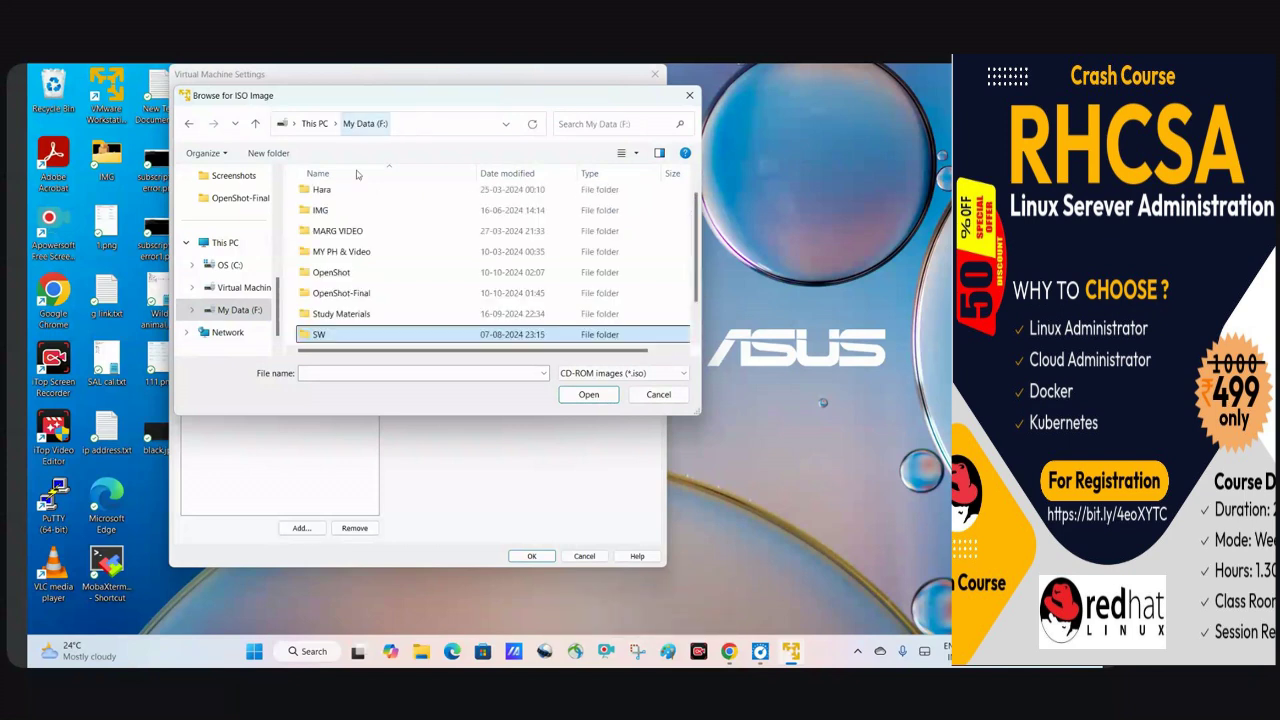
left_click(243, 287)
double_click(318, 196)
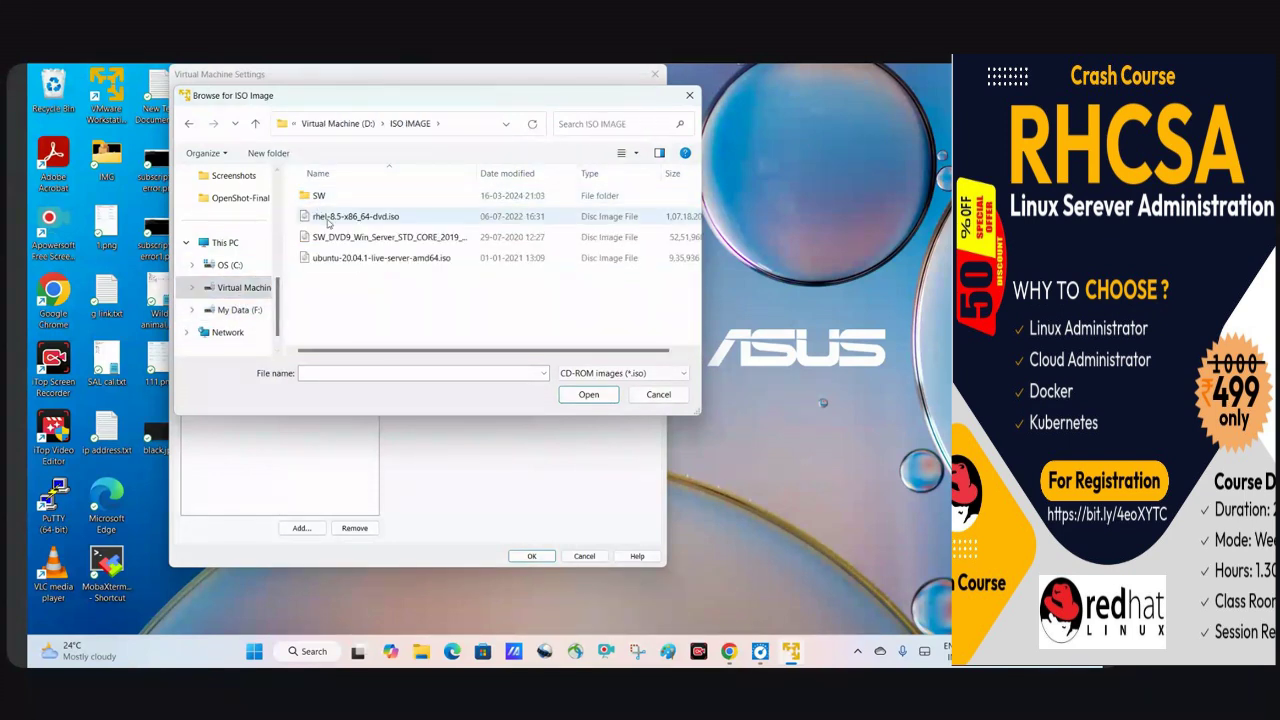
left_click(336, 218)
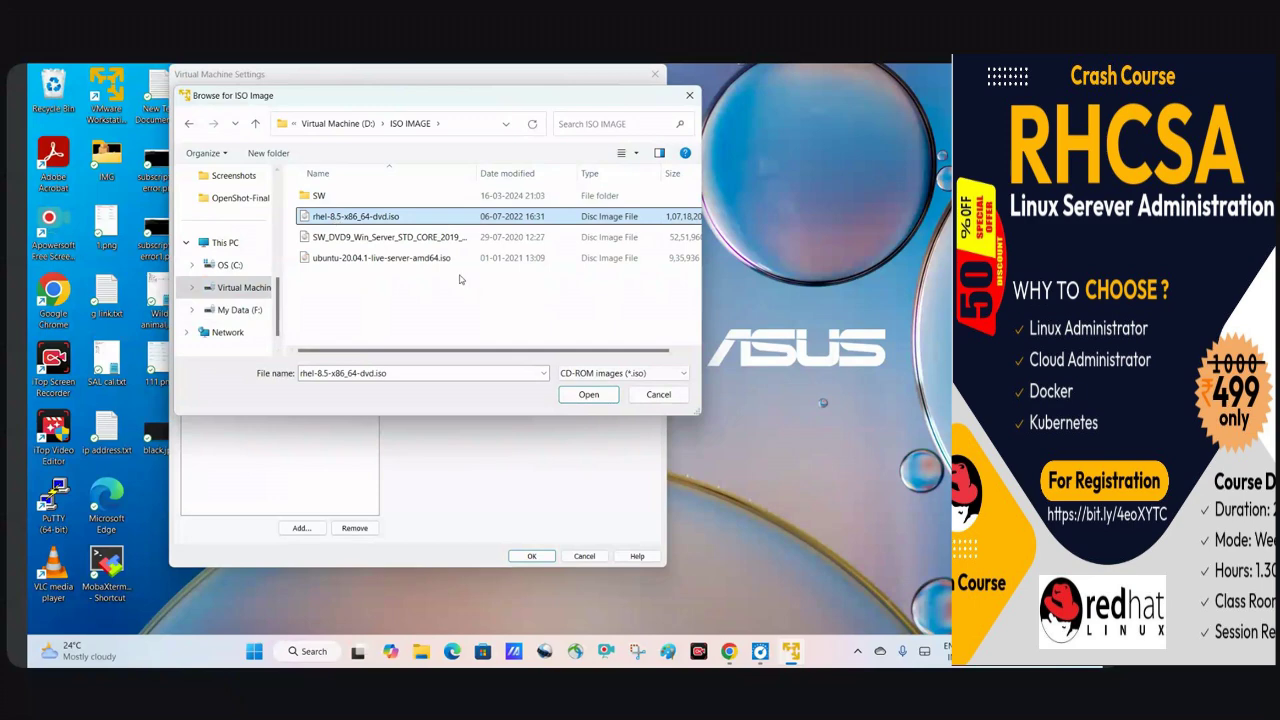
left_click(587, 395)
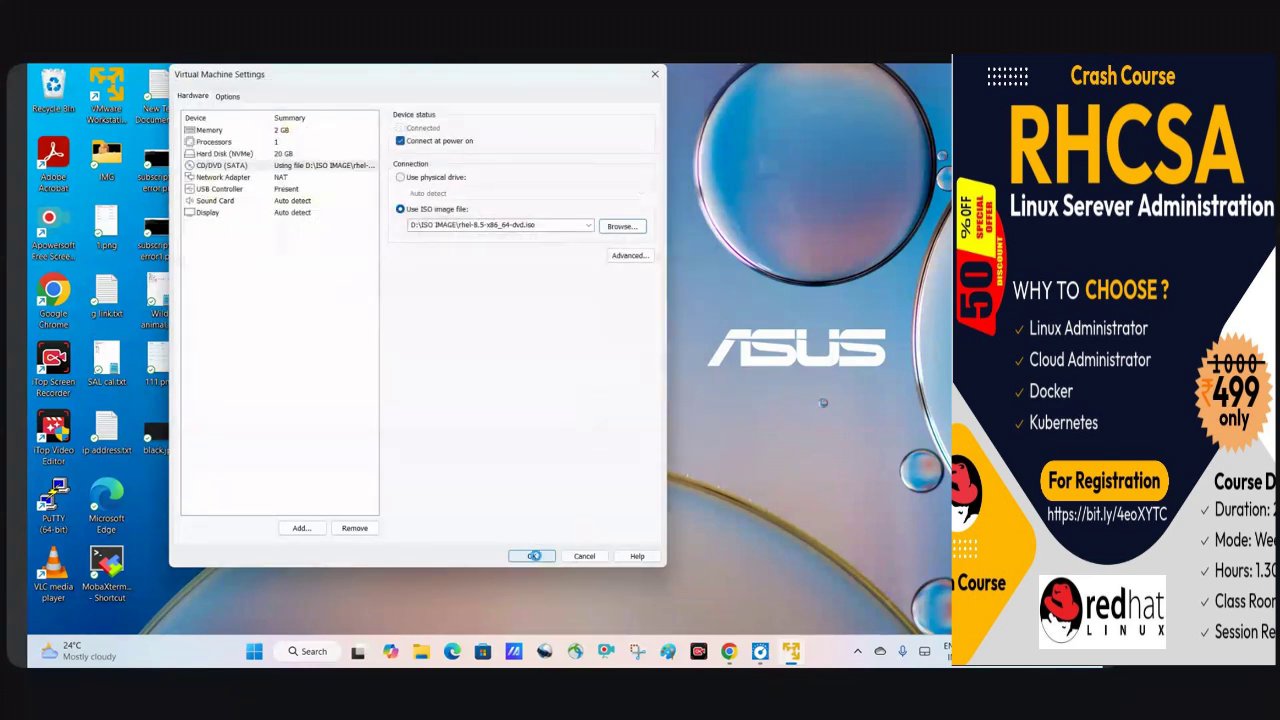
left_click(533, 557)
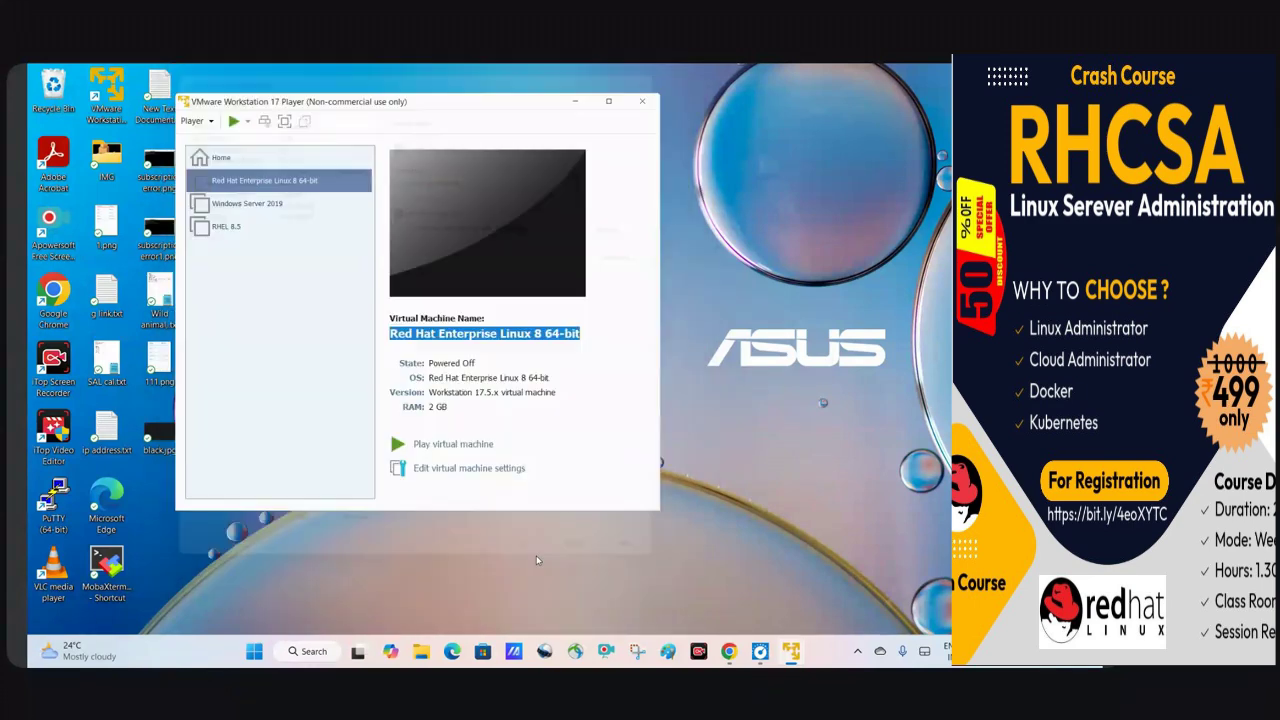
Power on the VM and boot 'Install Red Hat Enterprise Linux 8.5' from the boot menu.
left_click(450, 444)
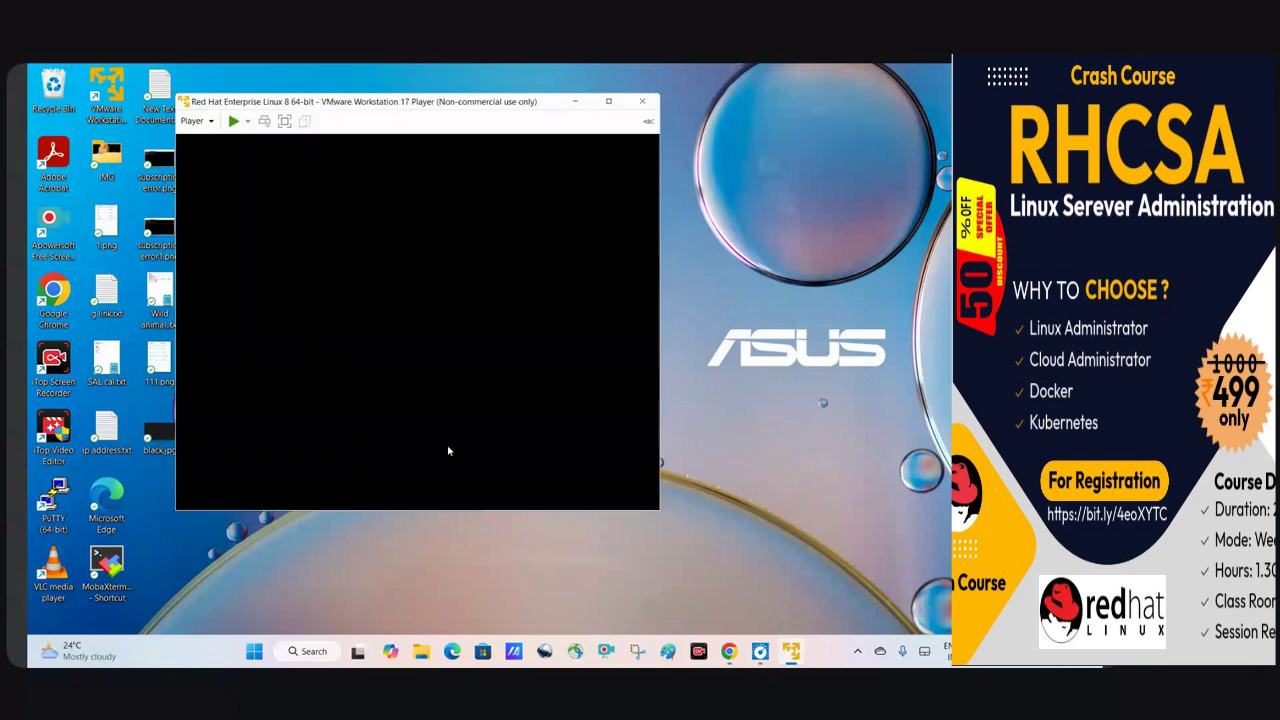
left_click_drag(404, 104, 490, 112)
left_click(484, 146)
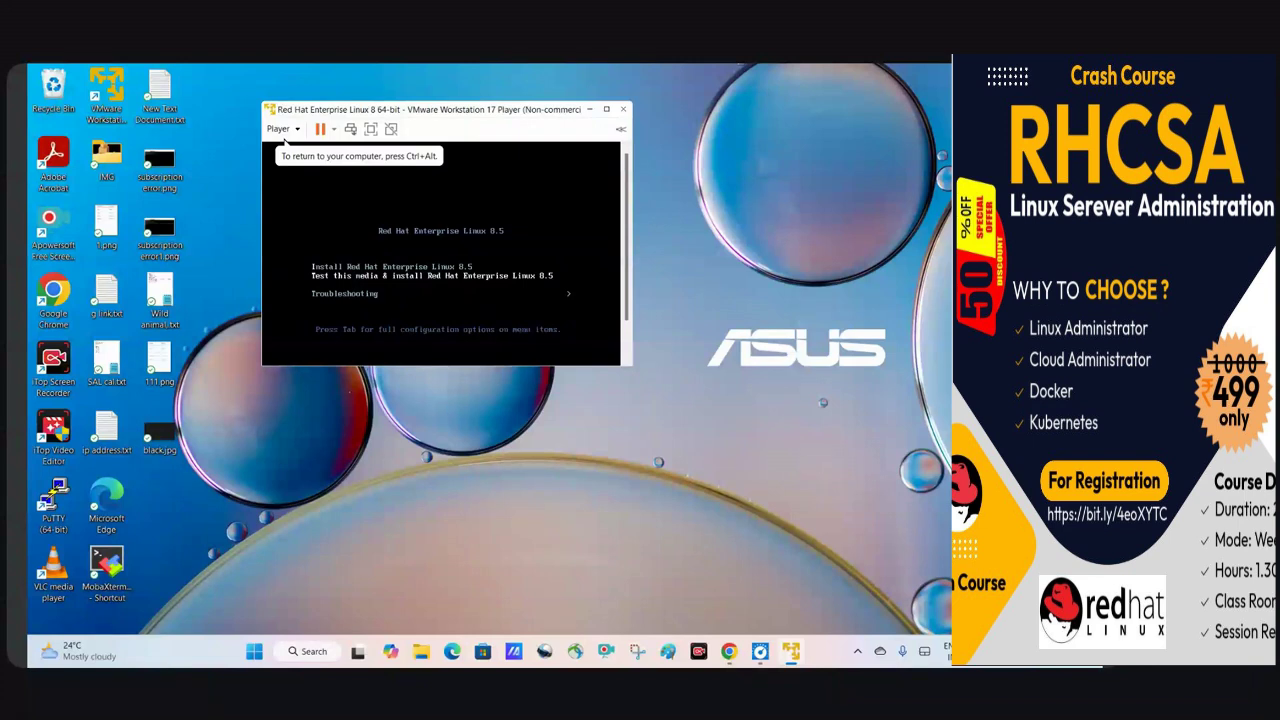
key("Down")
key("Up")
key("Up")
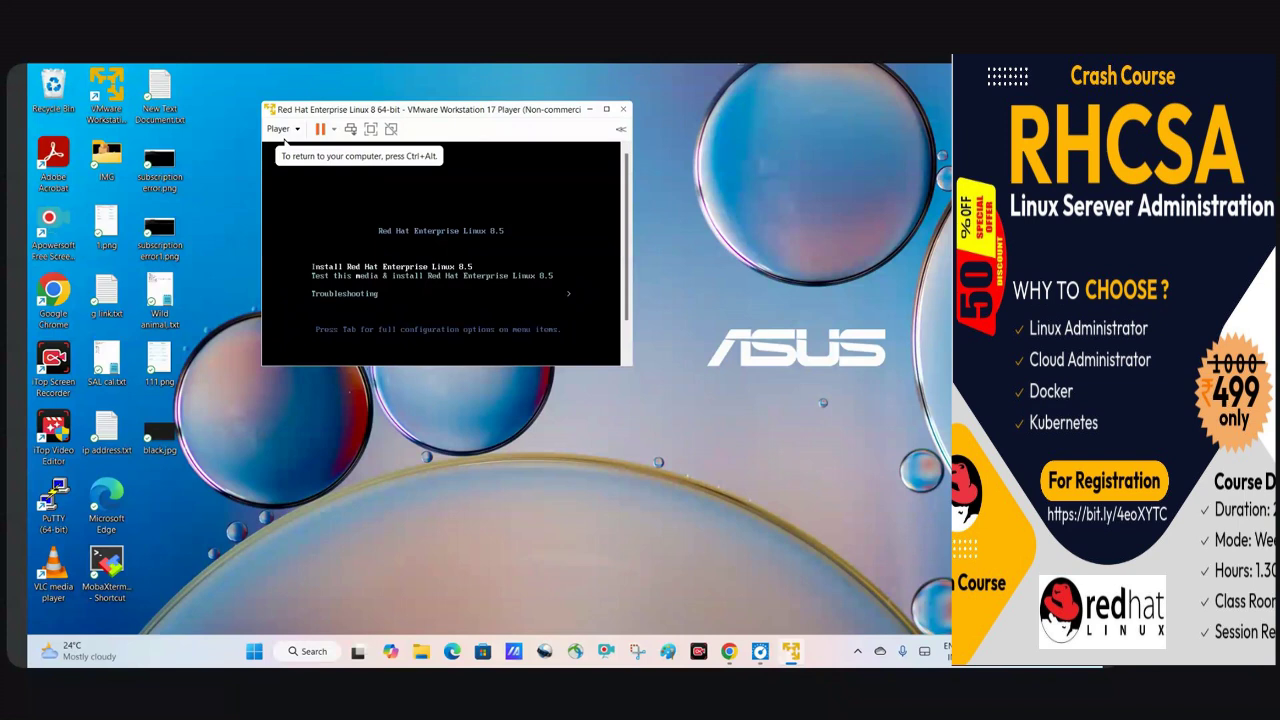
key("Return")
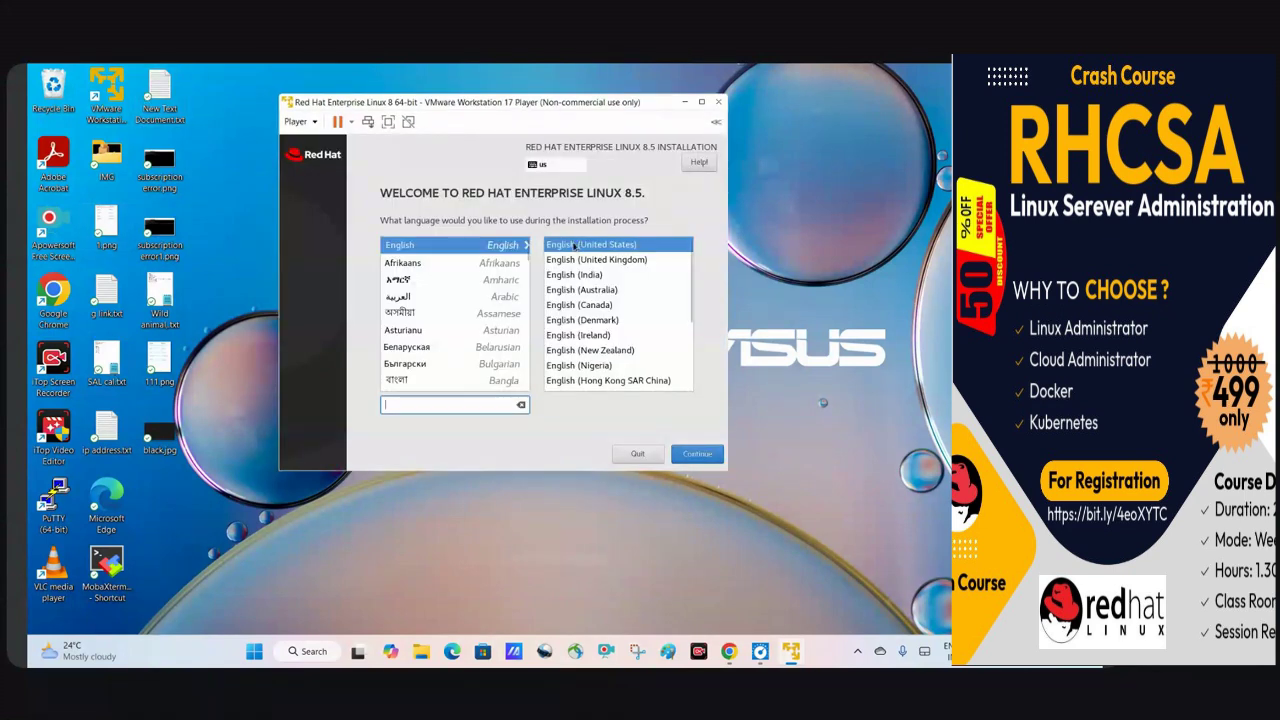
Keep English (United States) as the installer language and continue.
left_click(588, 276)
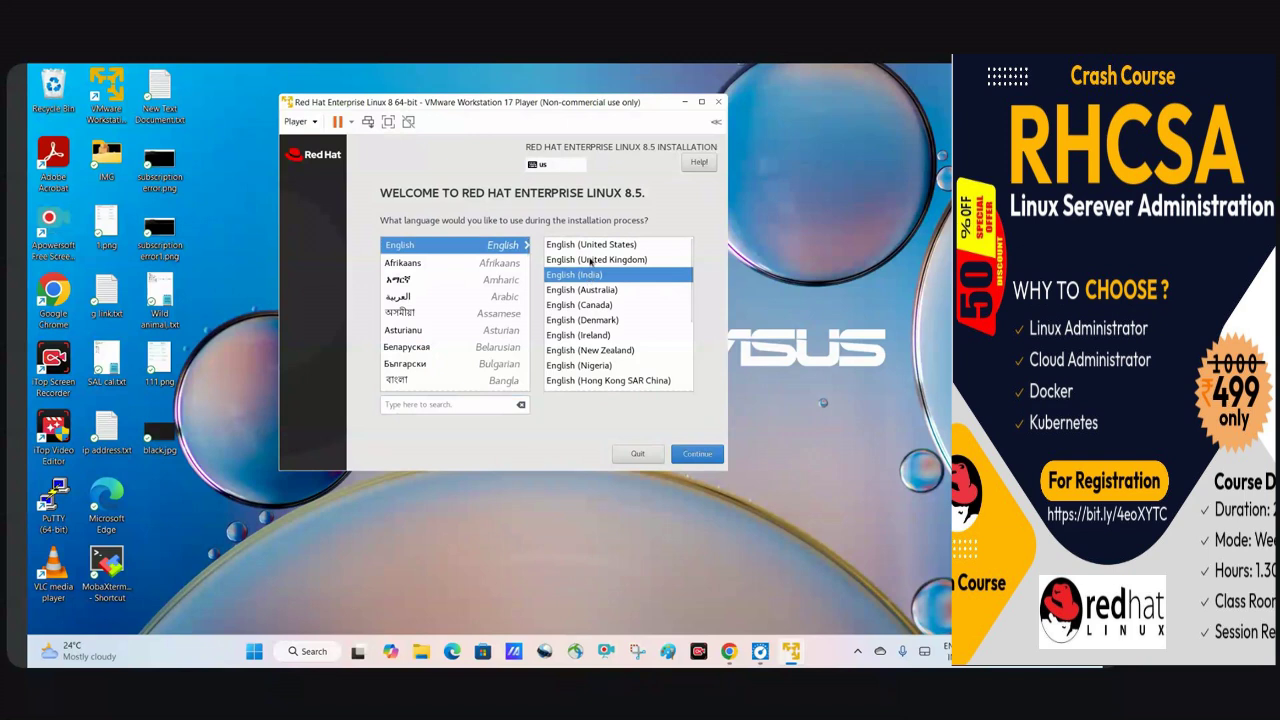
left_click(589, 246)
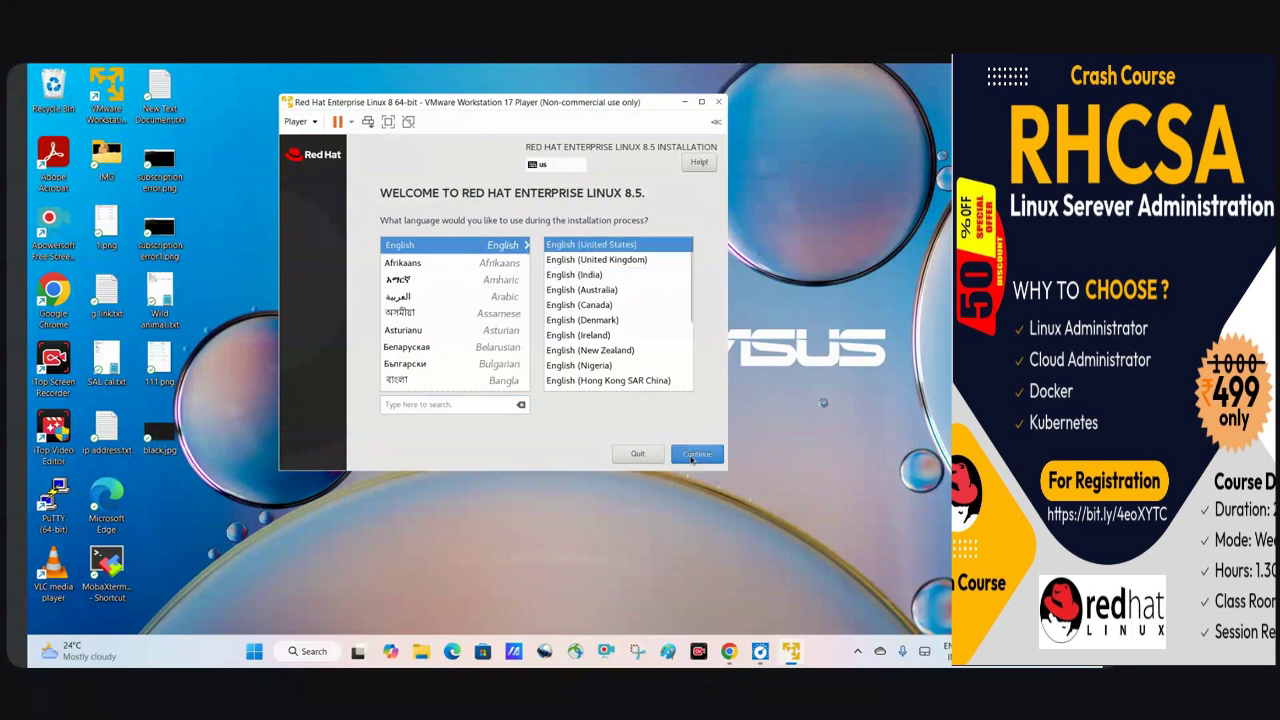
left_click(692, 456)
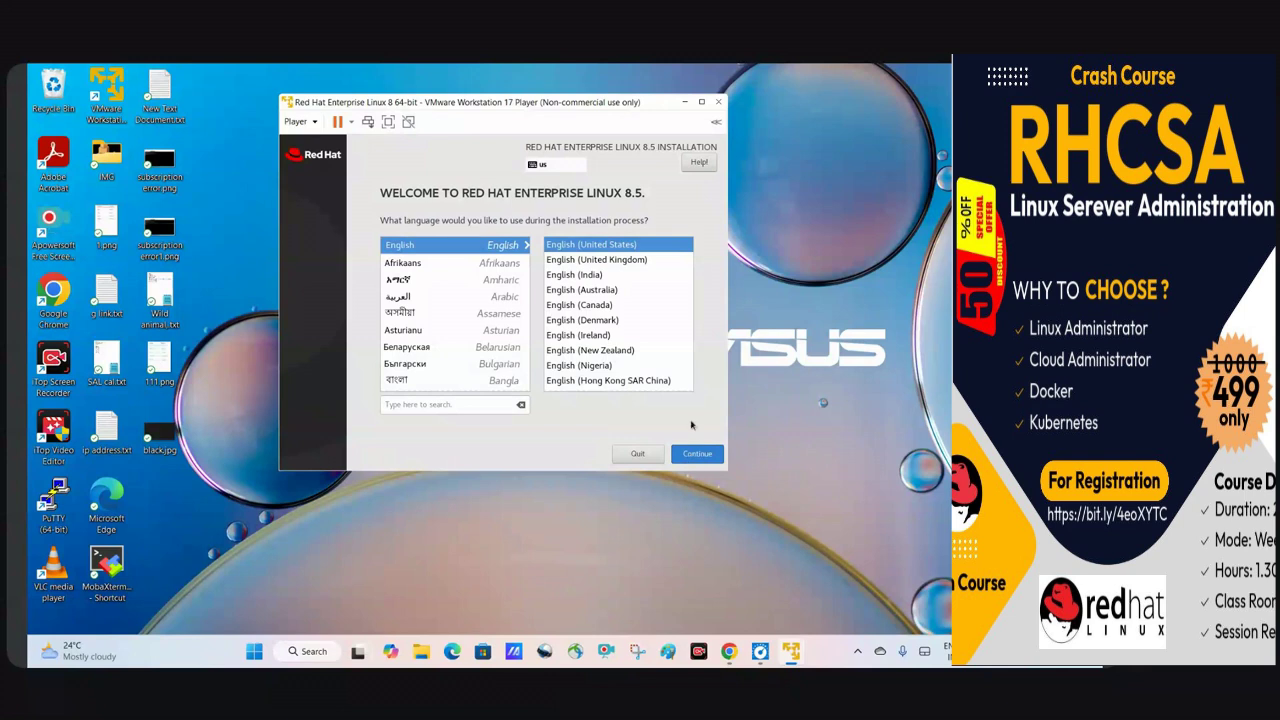
left_click(686, 456)
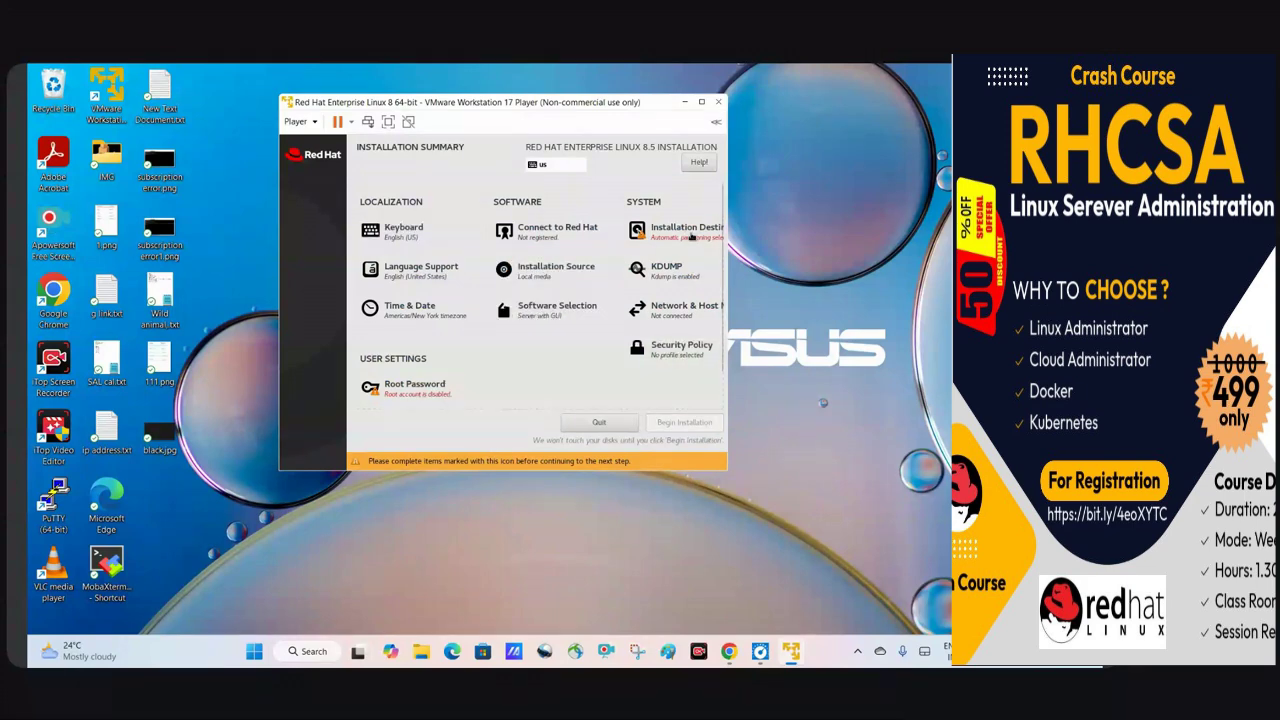
Set the time zone to Asia/Kolkata by picking India on the map.
left_click(413, 309)
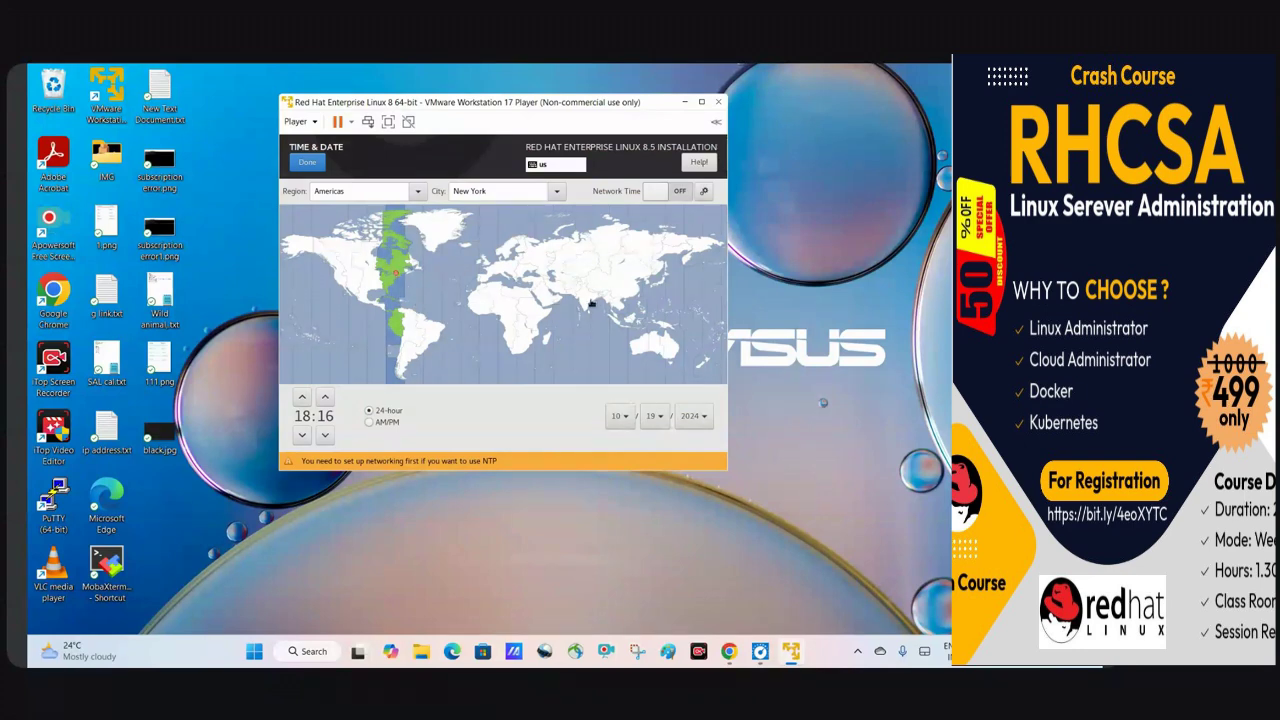
left_click(592, 303)
left_click(309, 166)
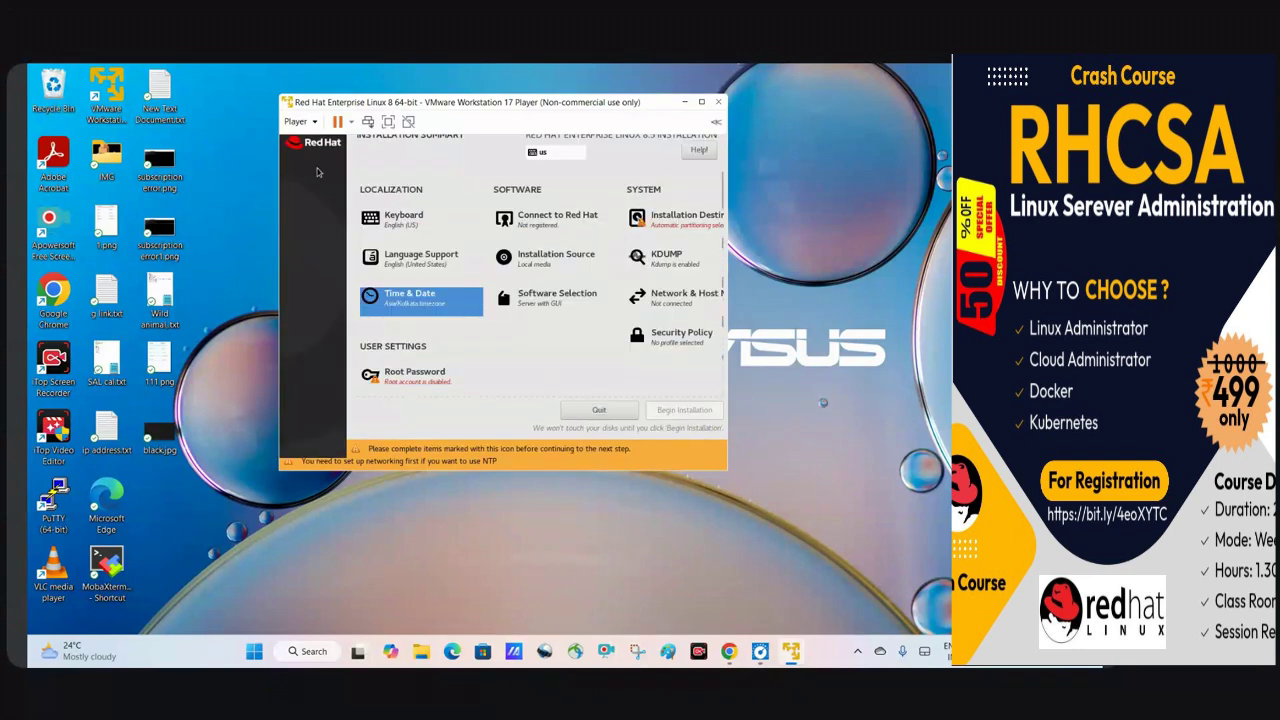
left_click(440, 305)
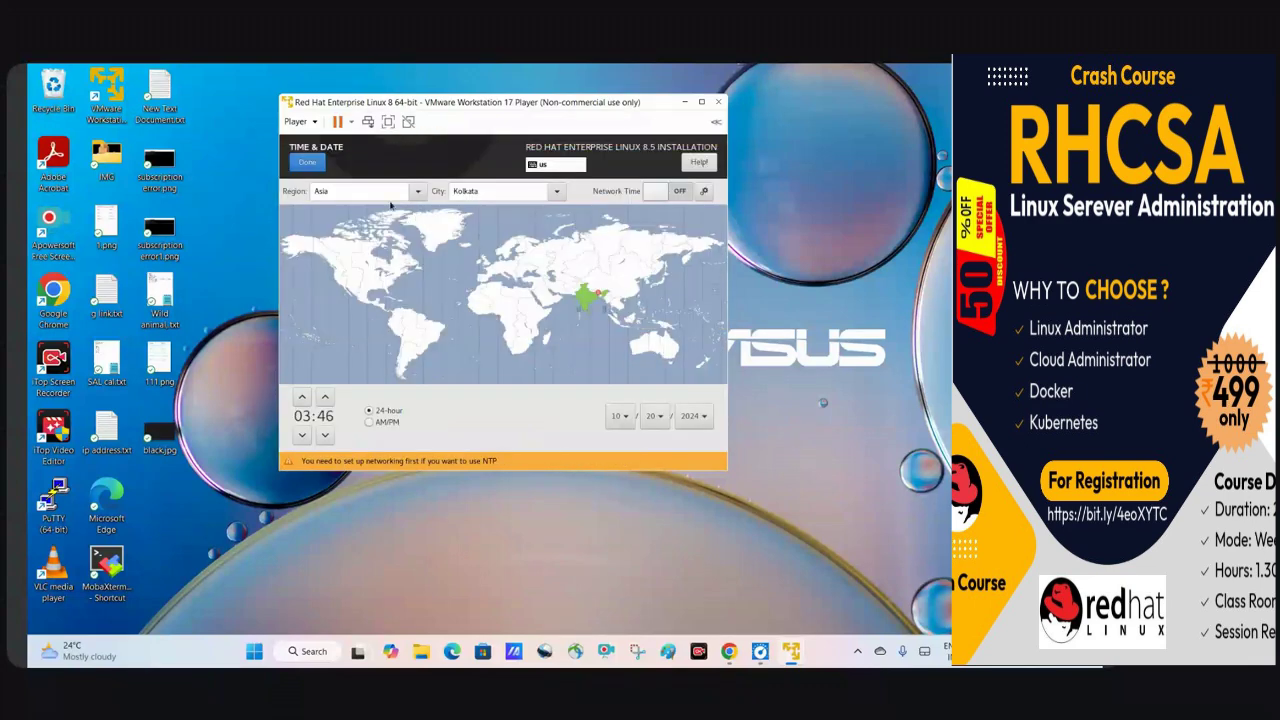
left_click(308, 163)
left_click(414, 390)
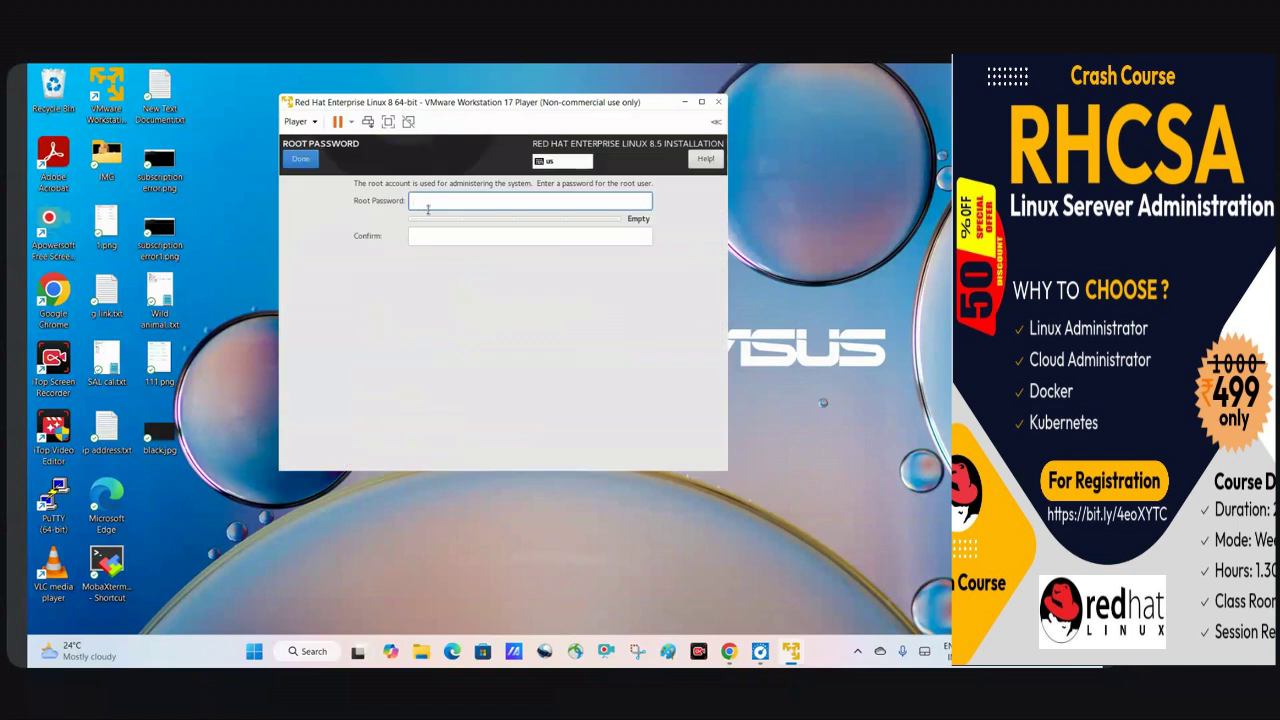
Enter and confirm the root password, accepting the too-short password warning.
type("redh")
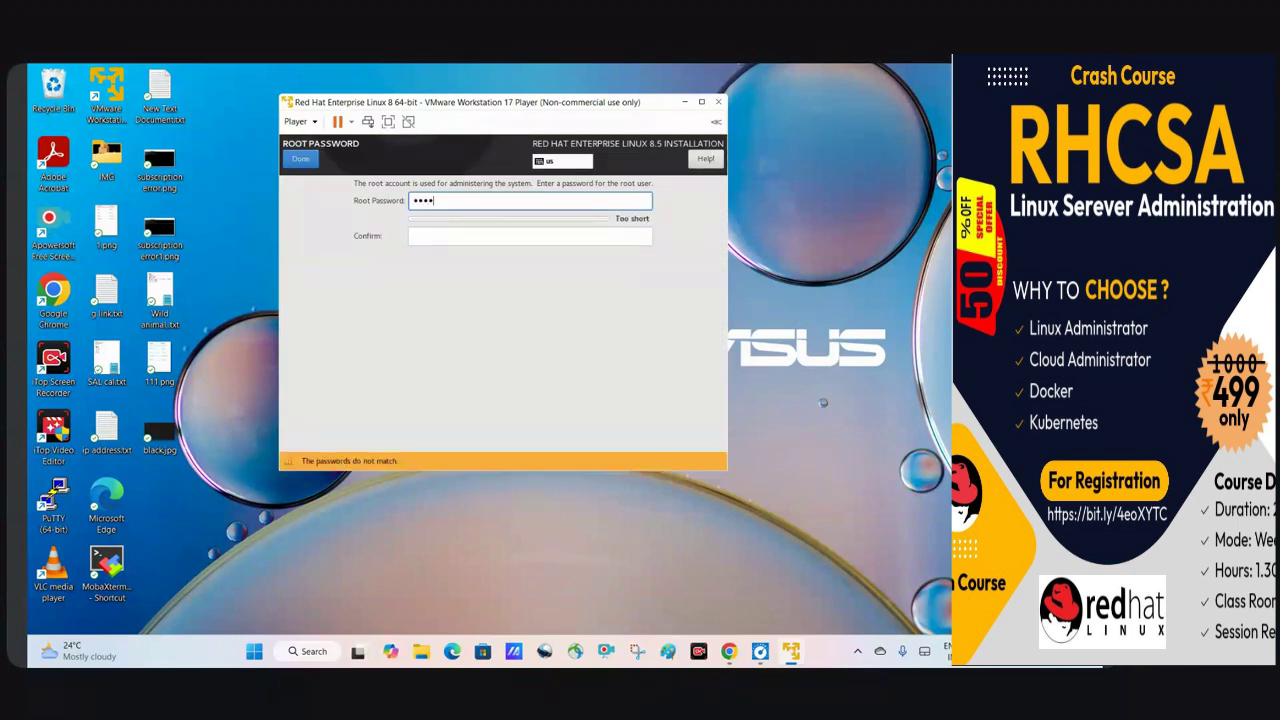
key("Tab")
type("redh")
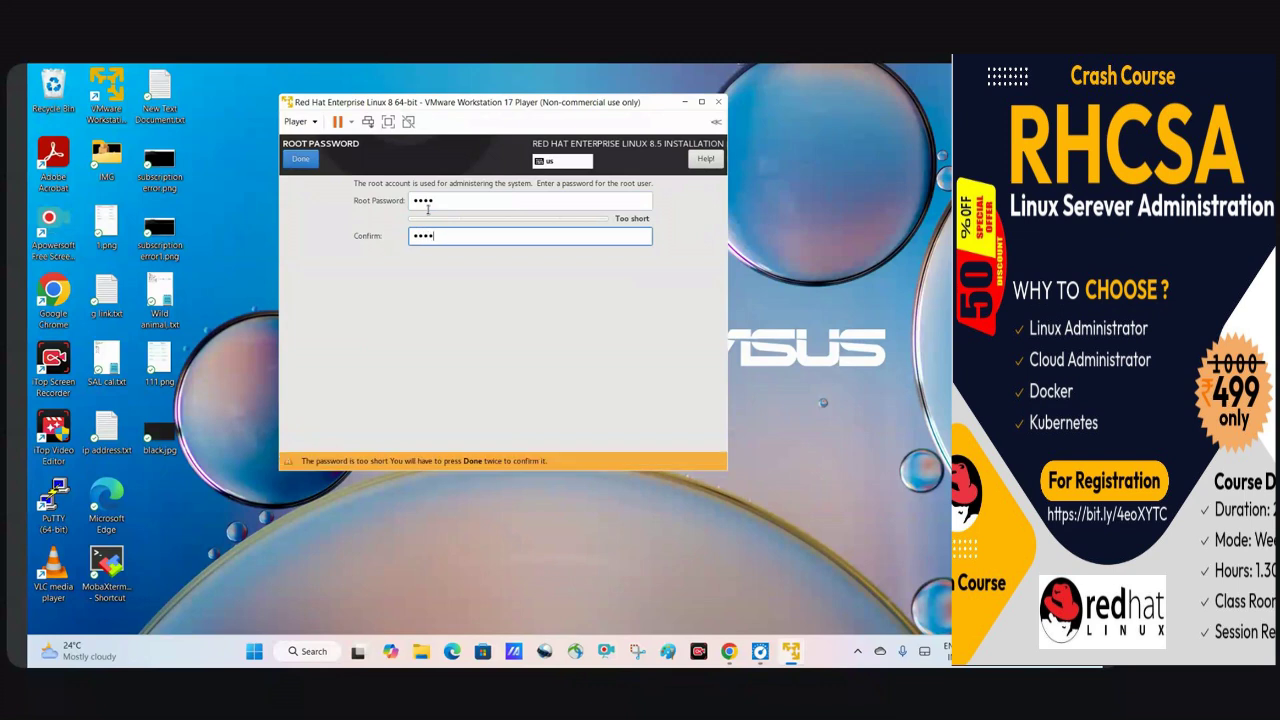
left_click(298, 160)
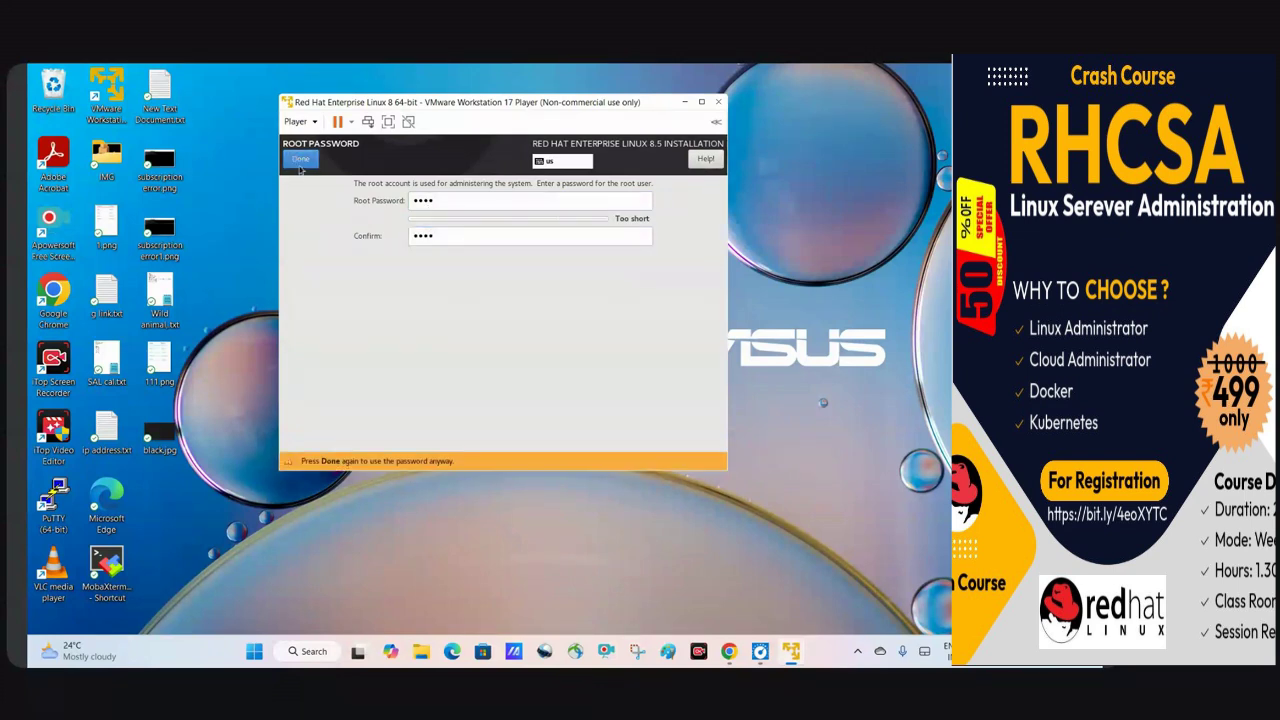
left_click(298, 160)
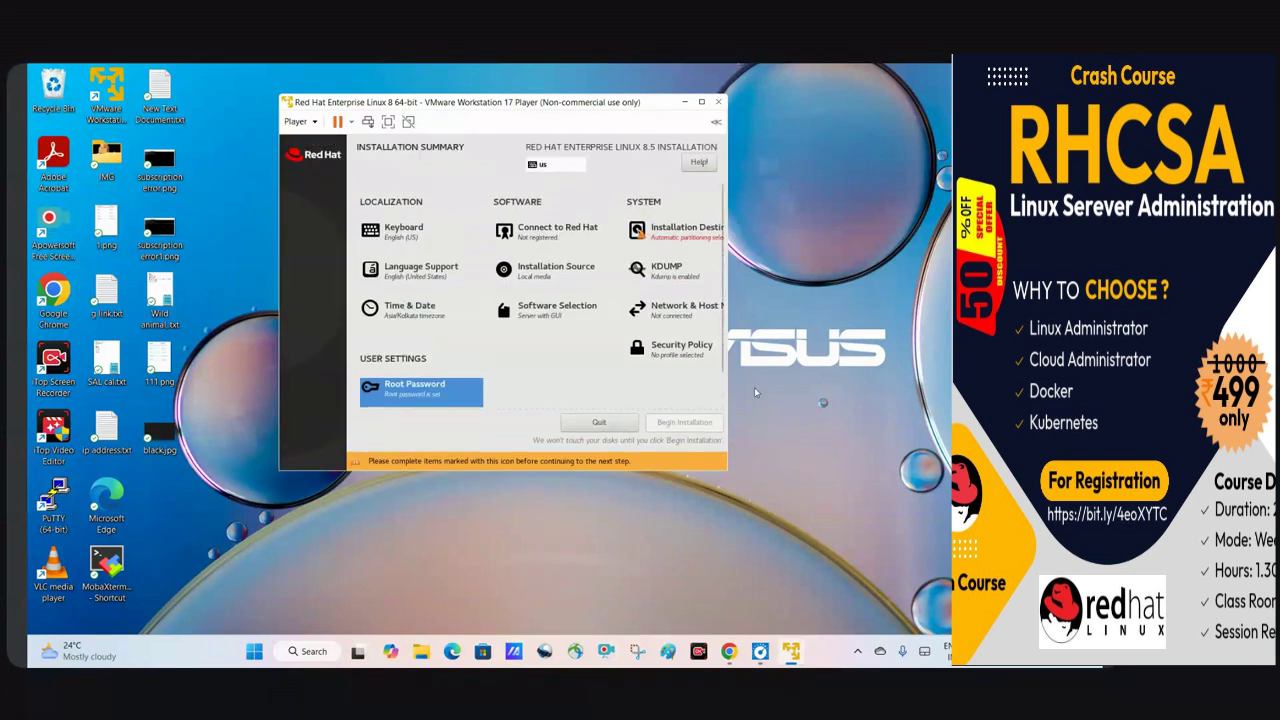
left_click(556, 312)
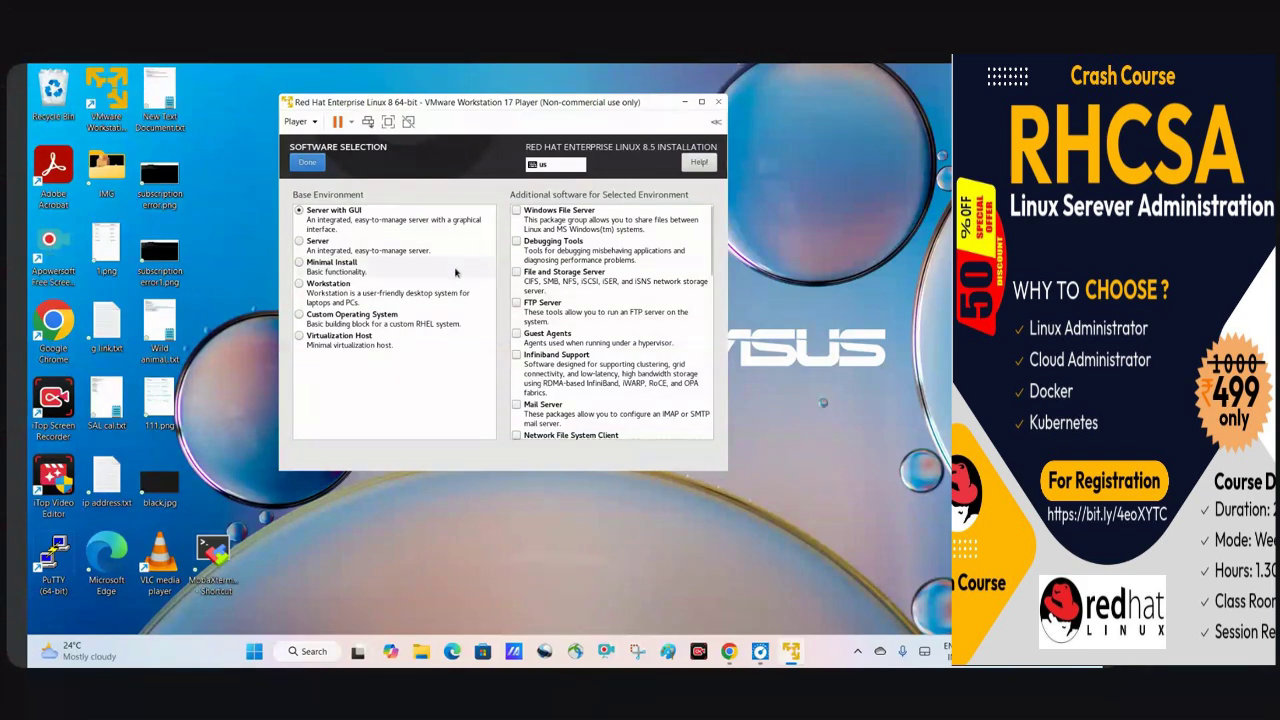
Adjust the VM window through maximize and full screen, then confirm Server with GUI as base environment.
left_click_drag(515, 107, 553, 141)
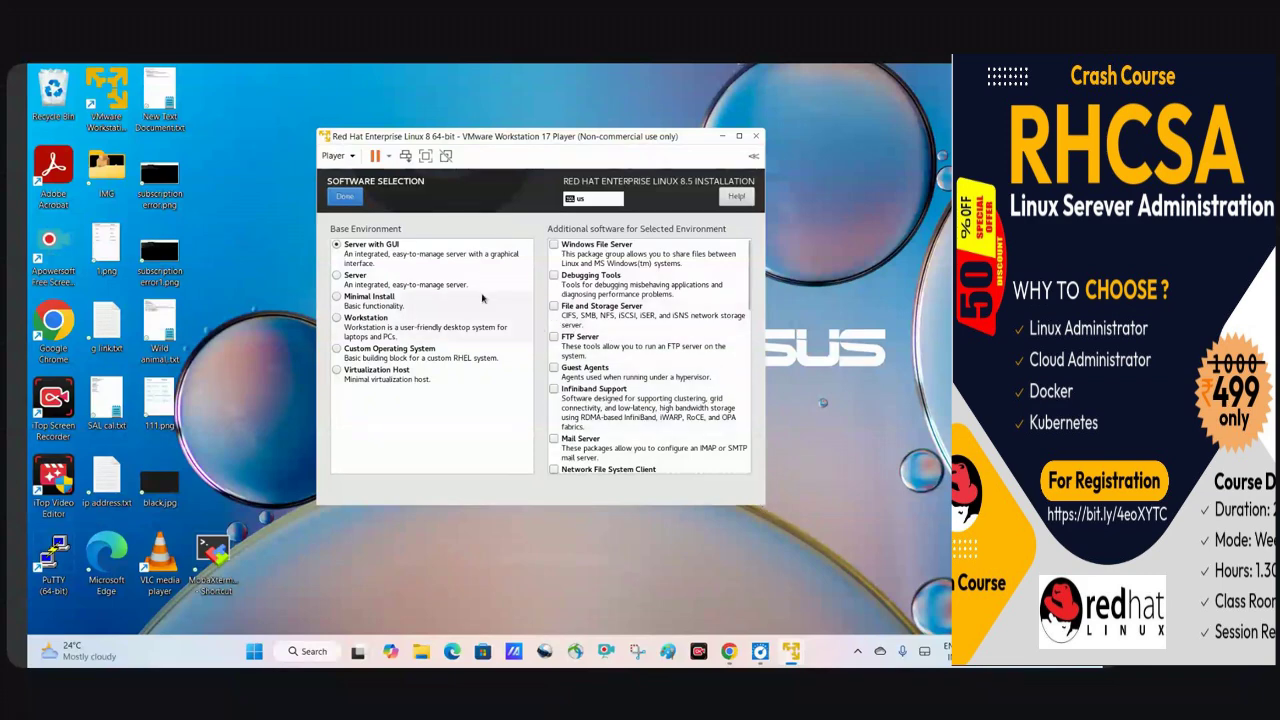
left_click(739, 139)
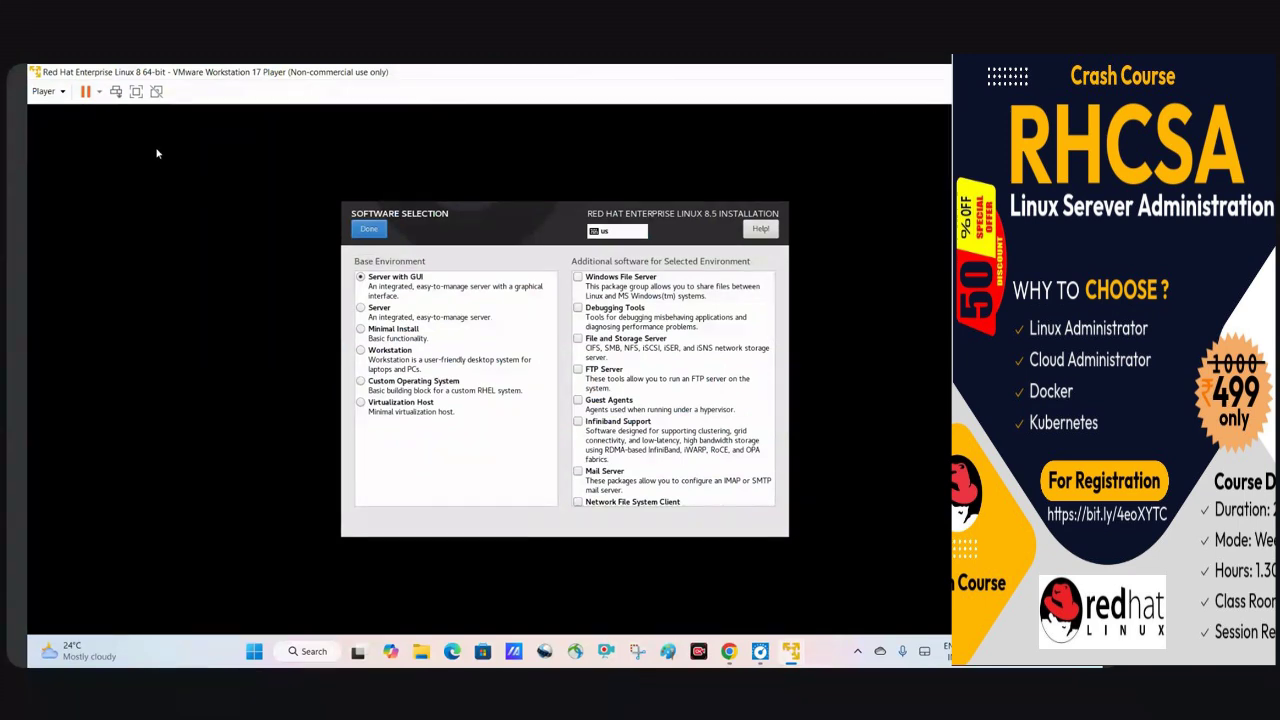
left_click(136, 91)
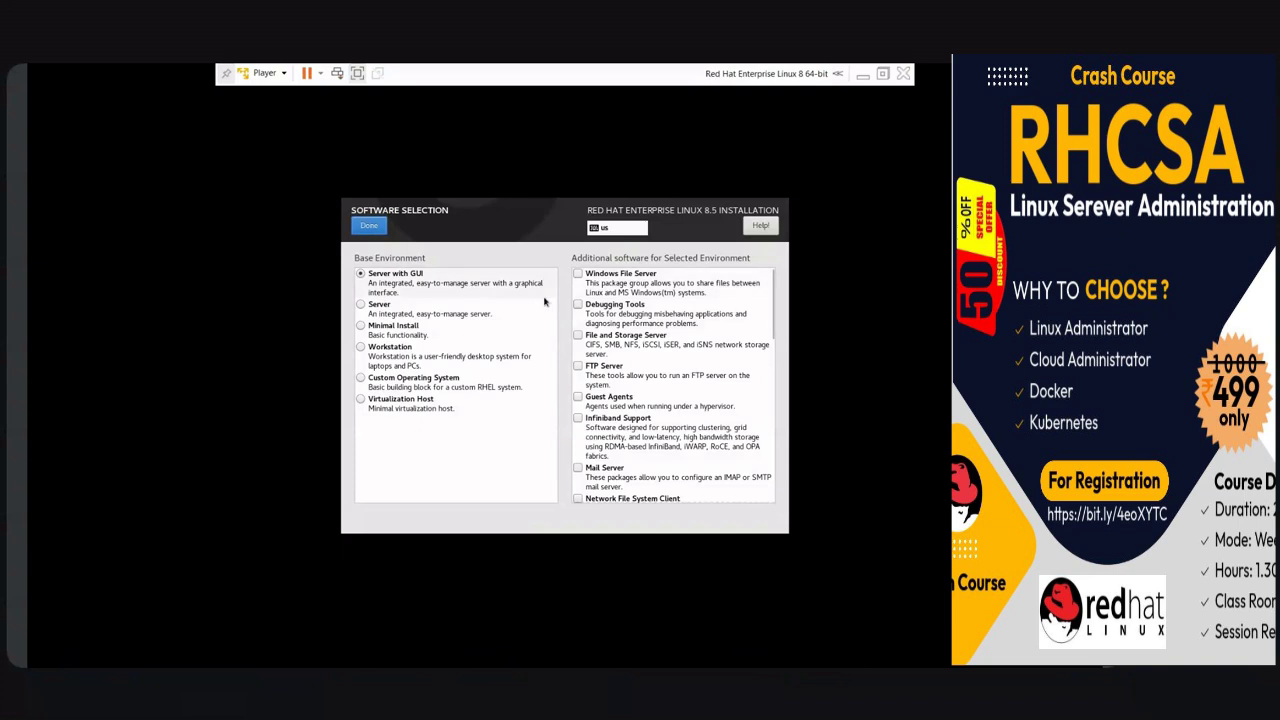
left_click(357, 73)
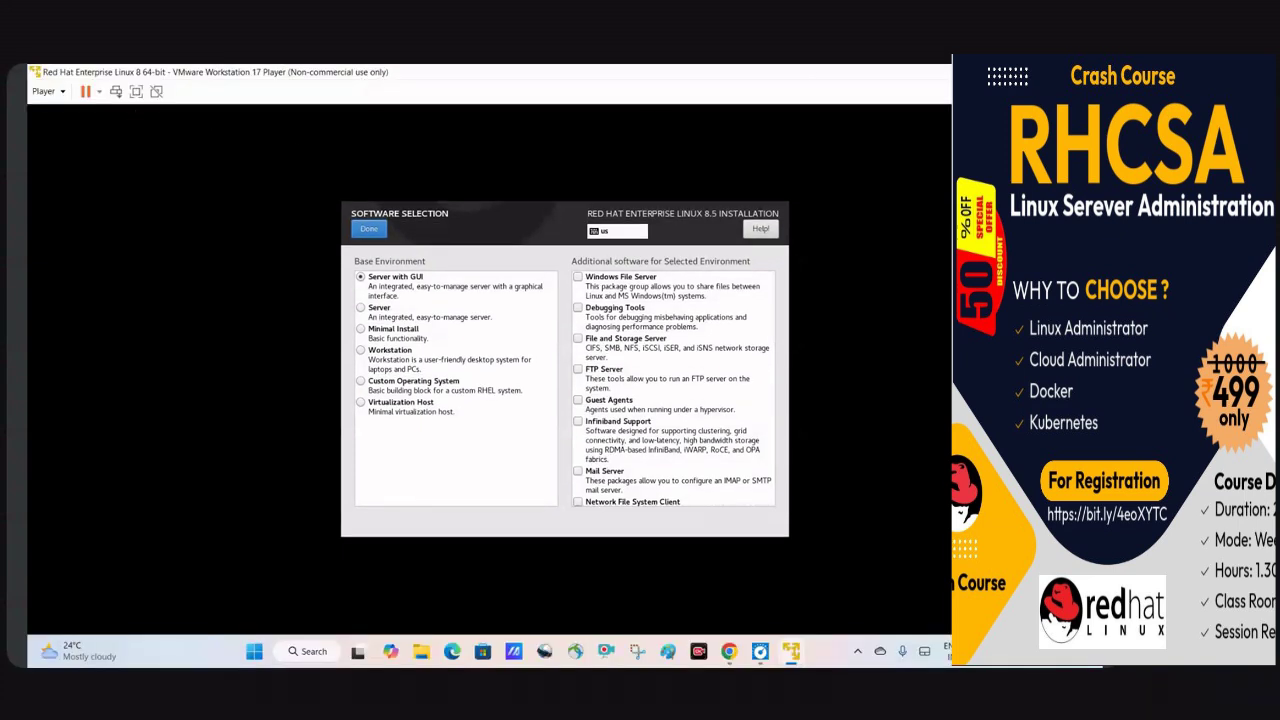
key("super+Down")
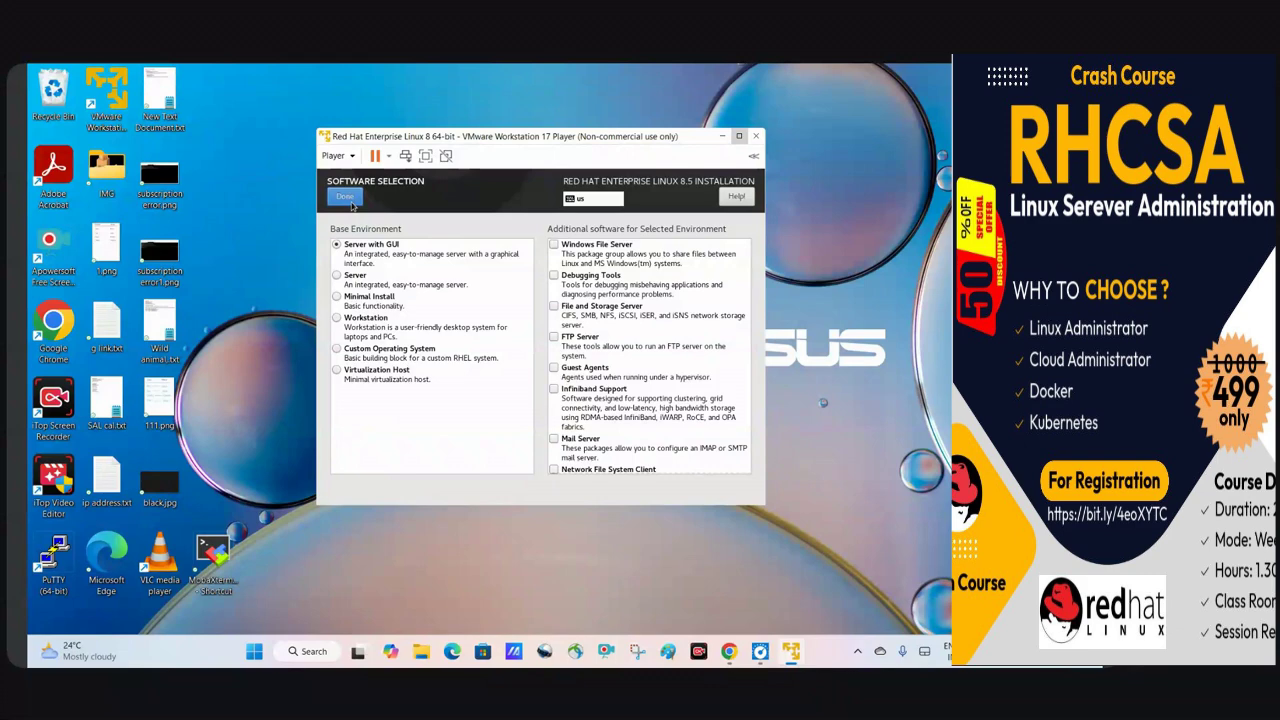
left_click(350, 202)
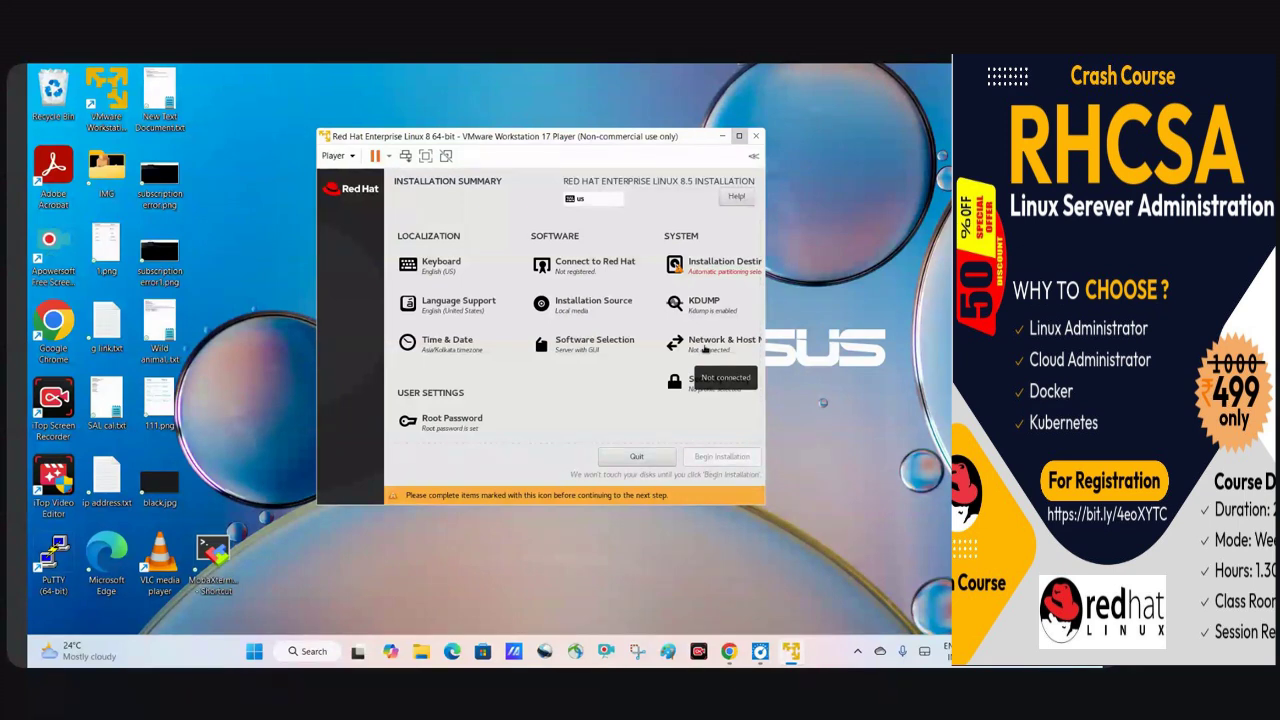
Review Network & Host Name and Security Policy, leaving both unchanged.
left_click(704, 345)
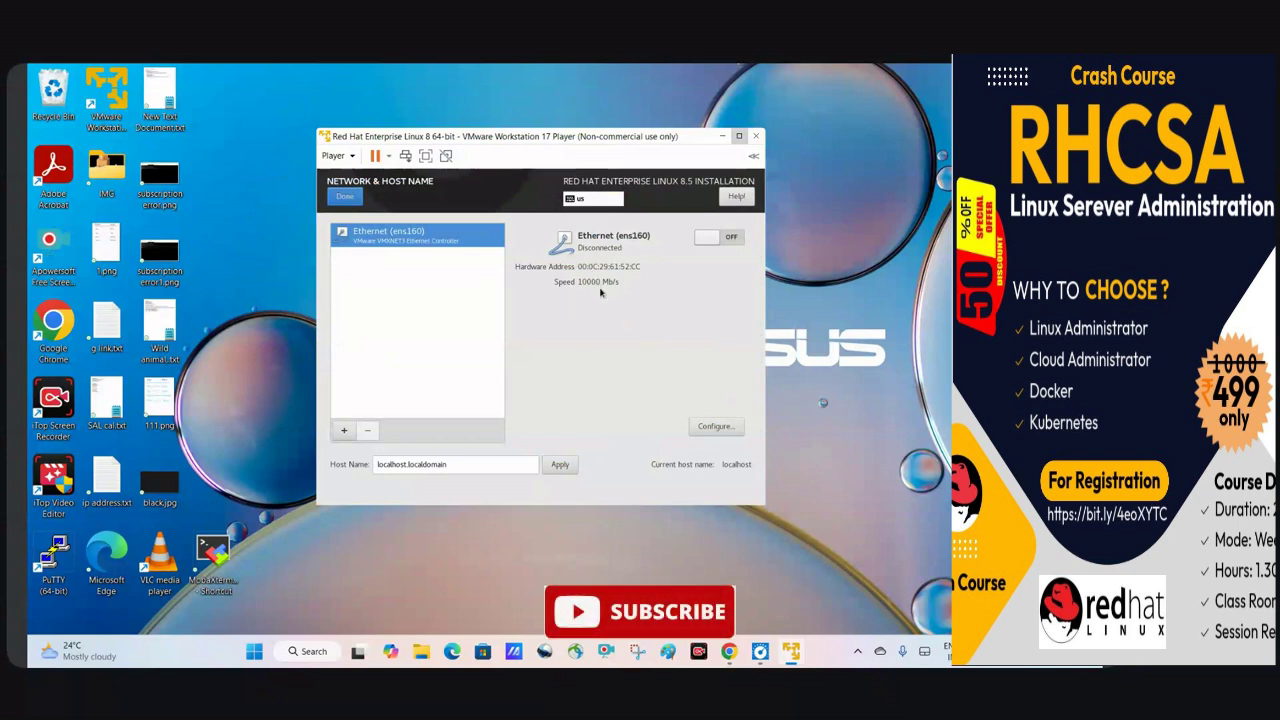
left_click(343, 198)
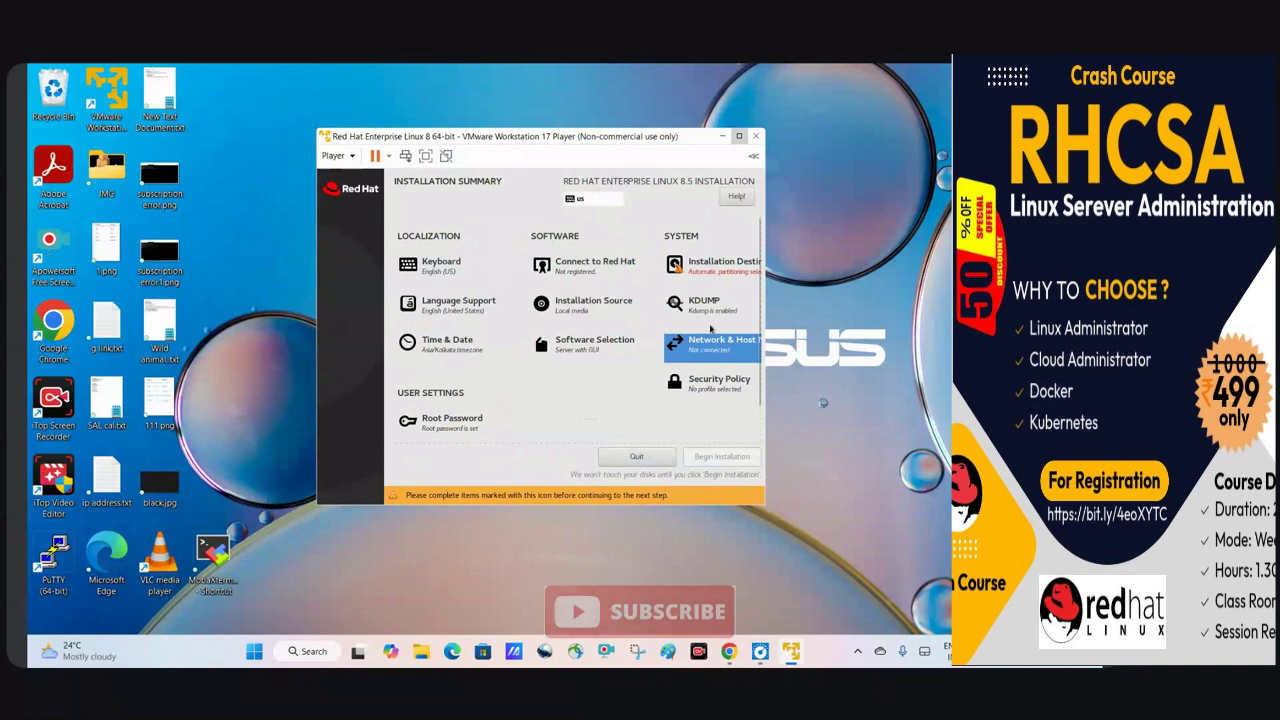
left_click(708, 386)
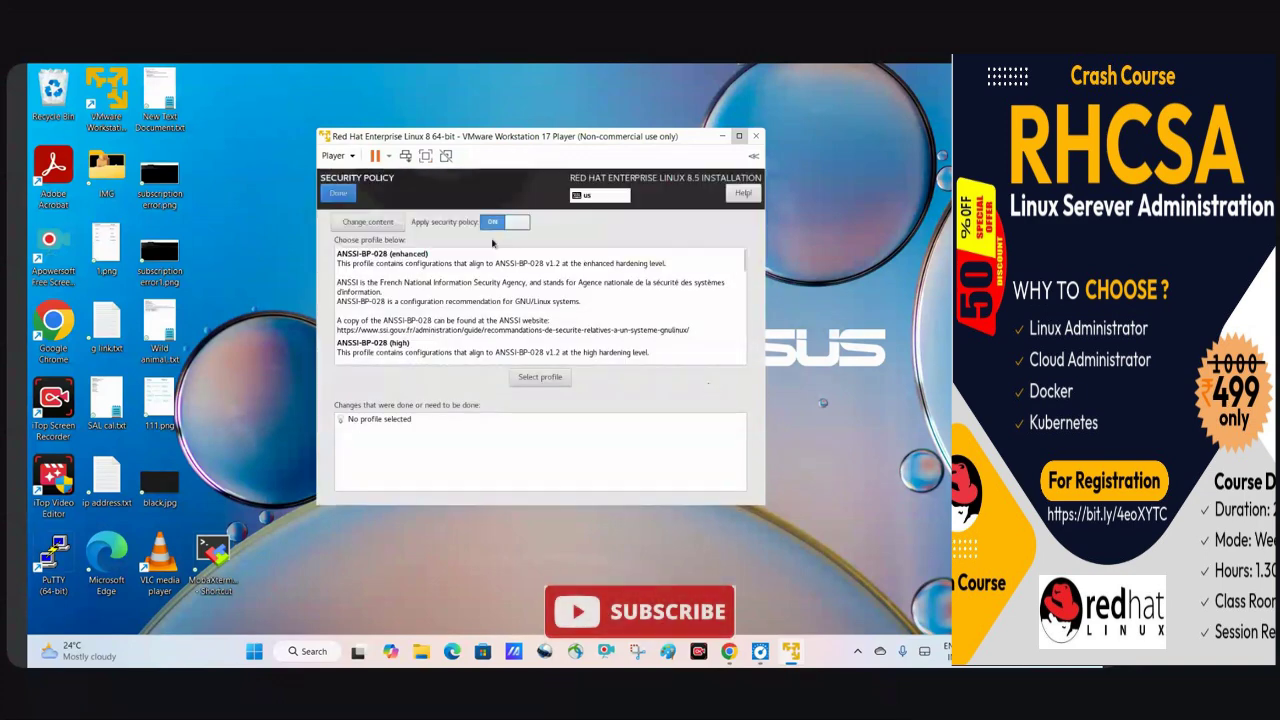
left_click(343, 199)
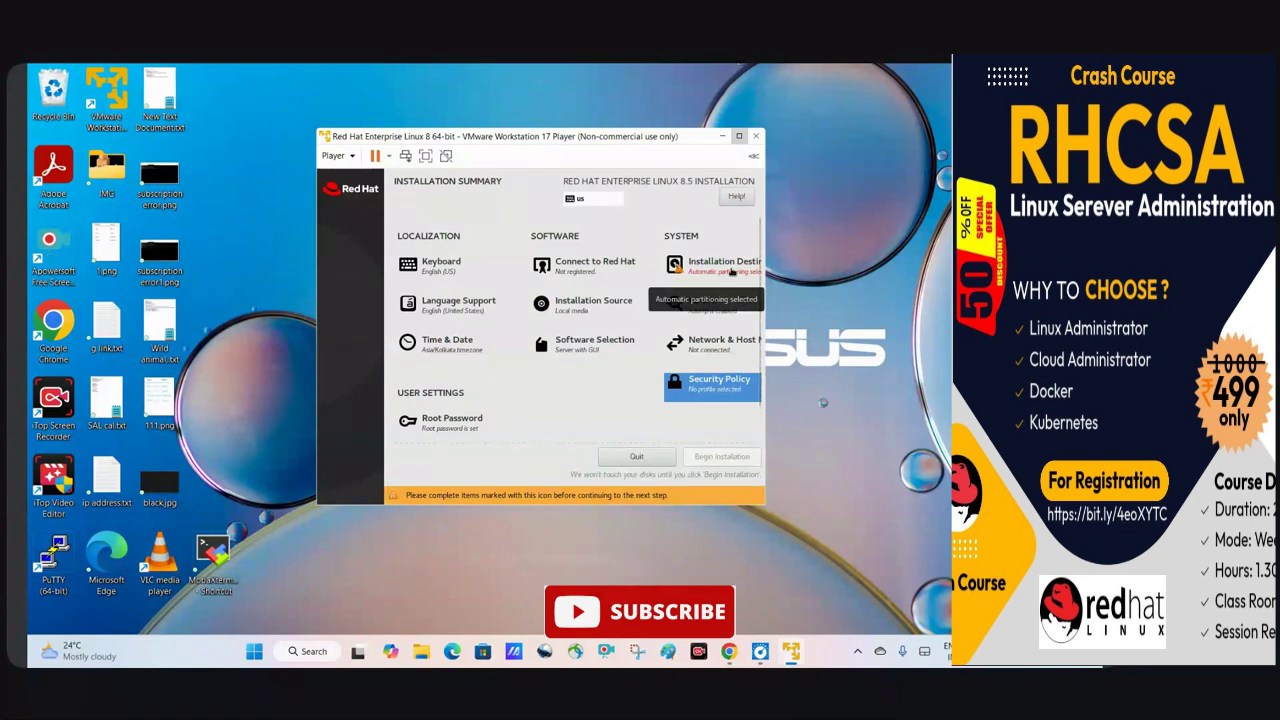
left_click(731, 271)
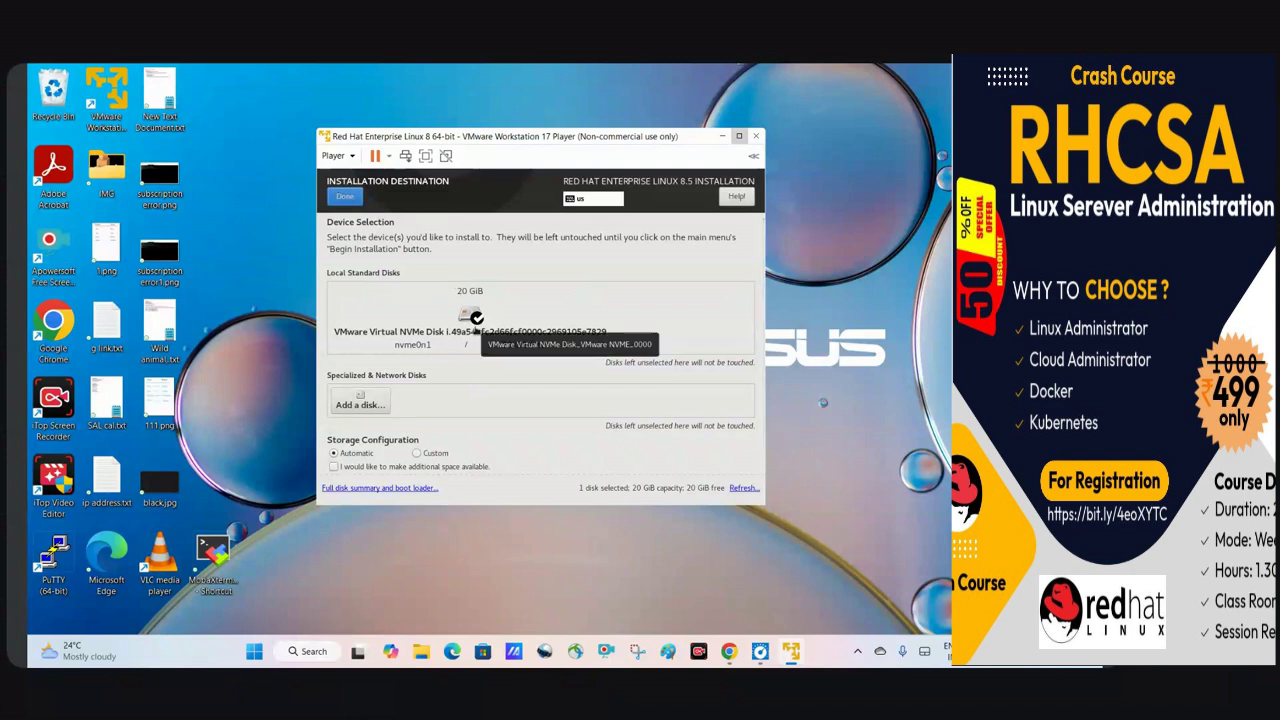
Select the 20 GiB NVMe disk with Custom storage configuration and proceed to manual partitioning.
left_click(468, 320)
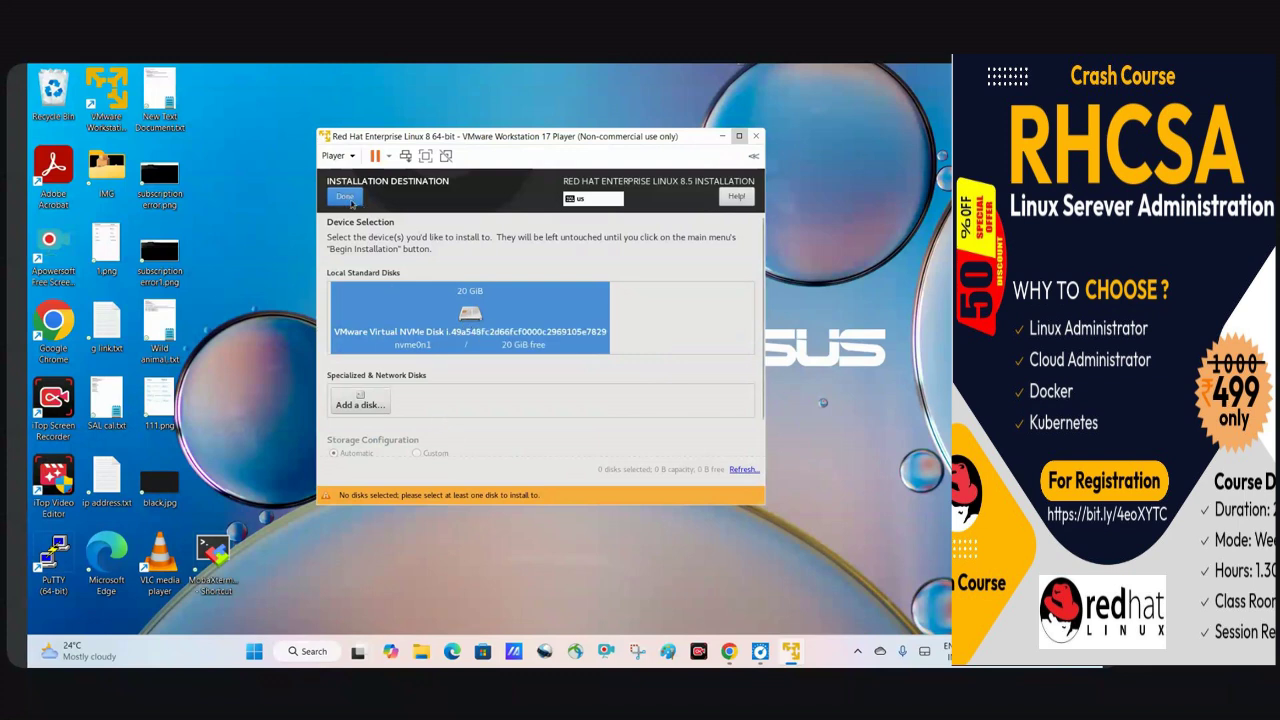
scroll(476, 406, "down", 2)
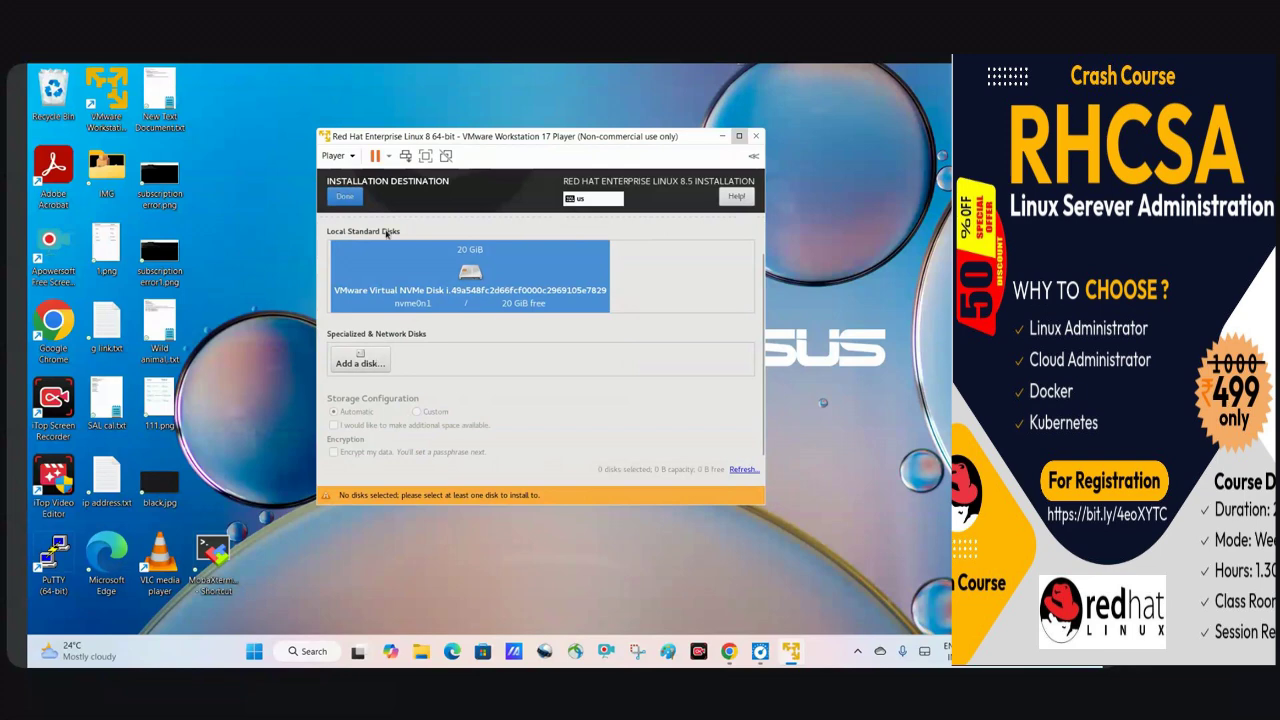
left_click(346, 198)
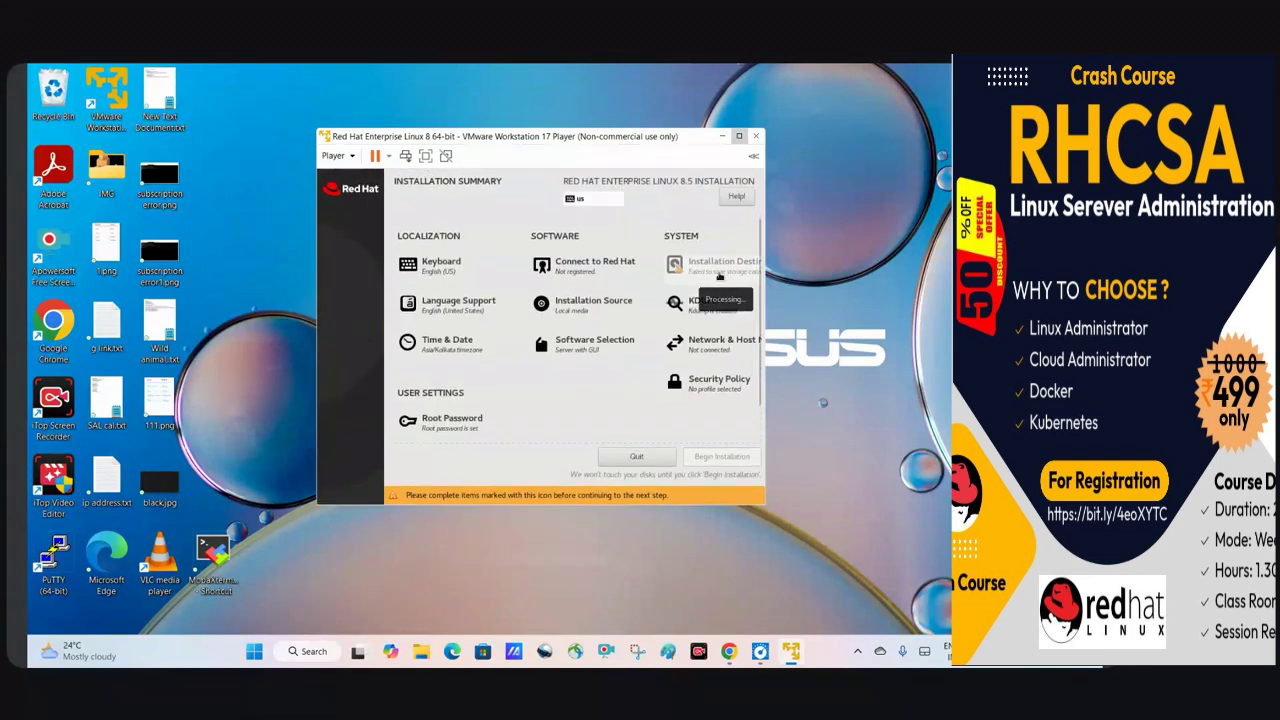
left_click(719, 277)
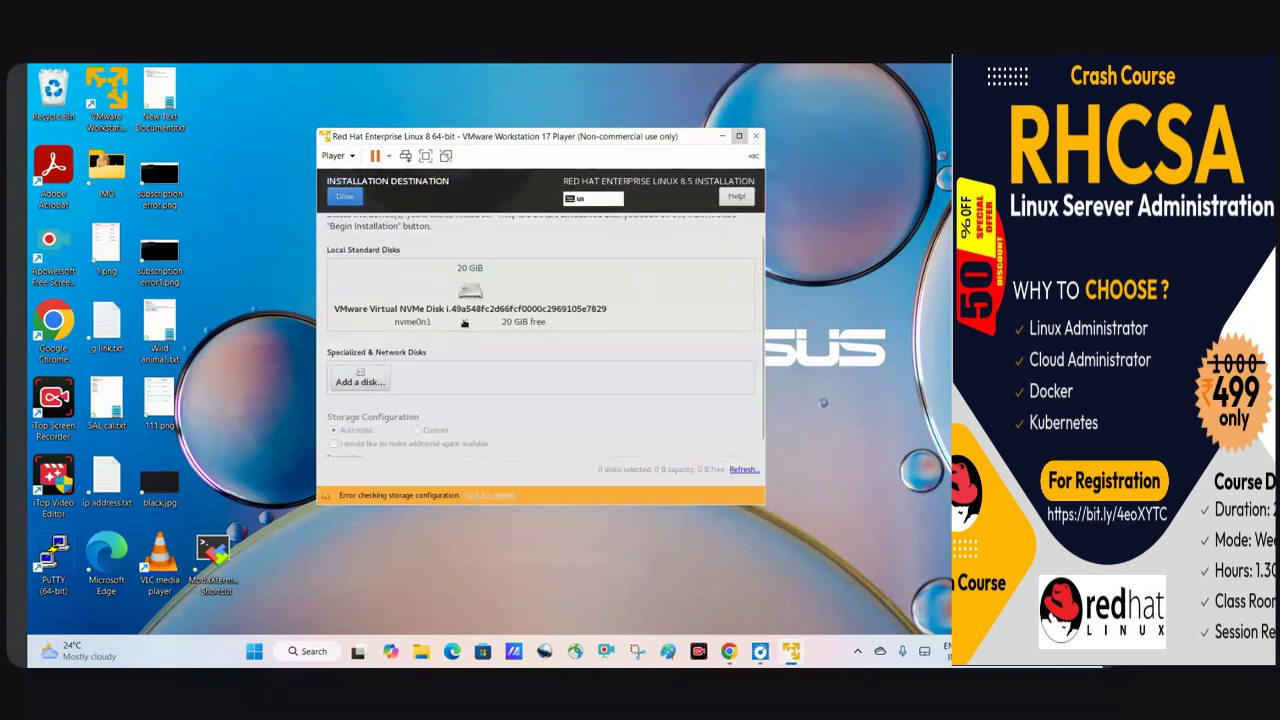
left_click(464, 322)
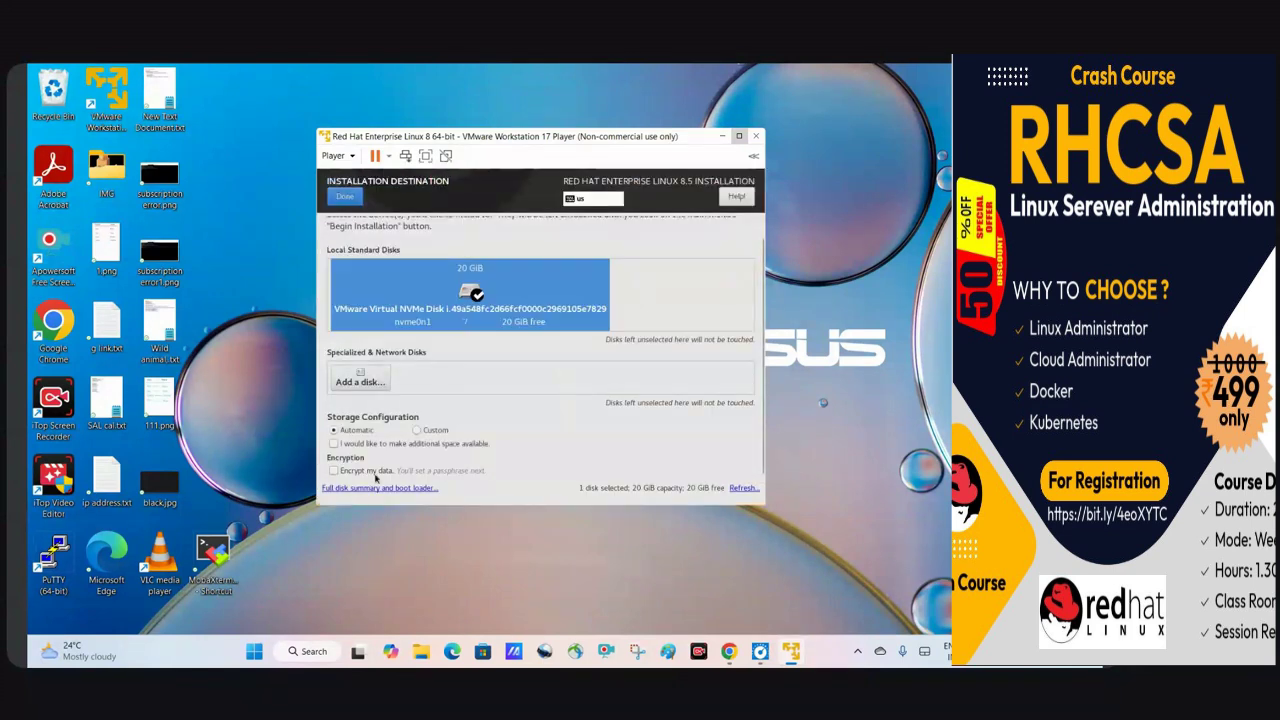
left_click(416, 431)
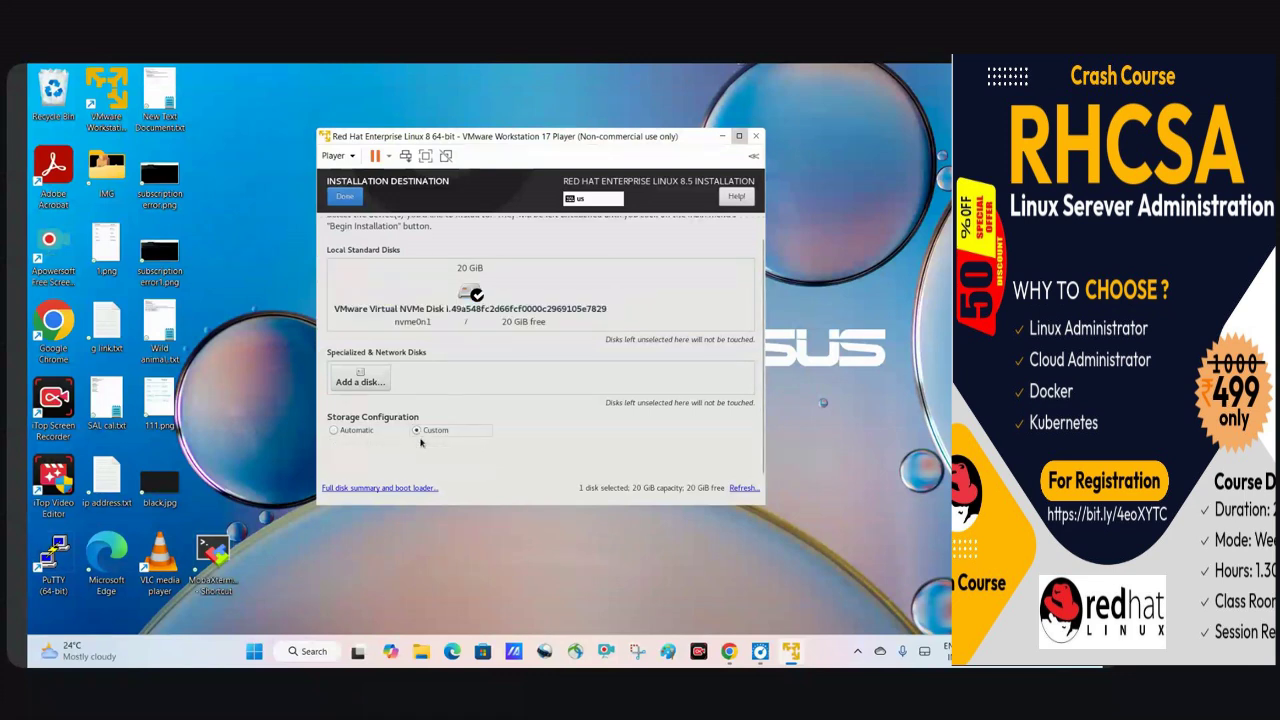
left_click(471, 294)
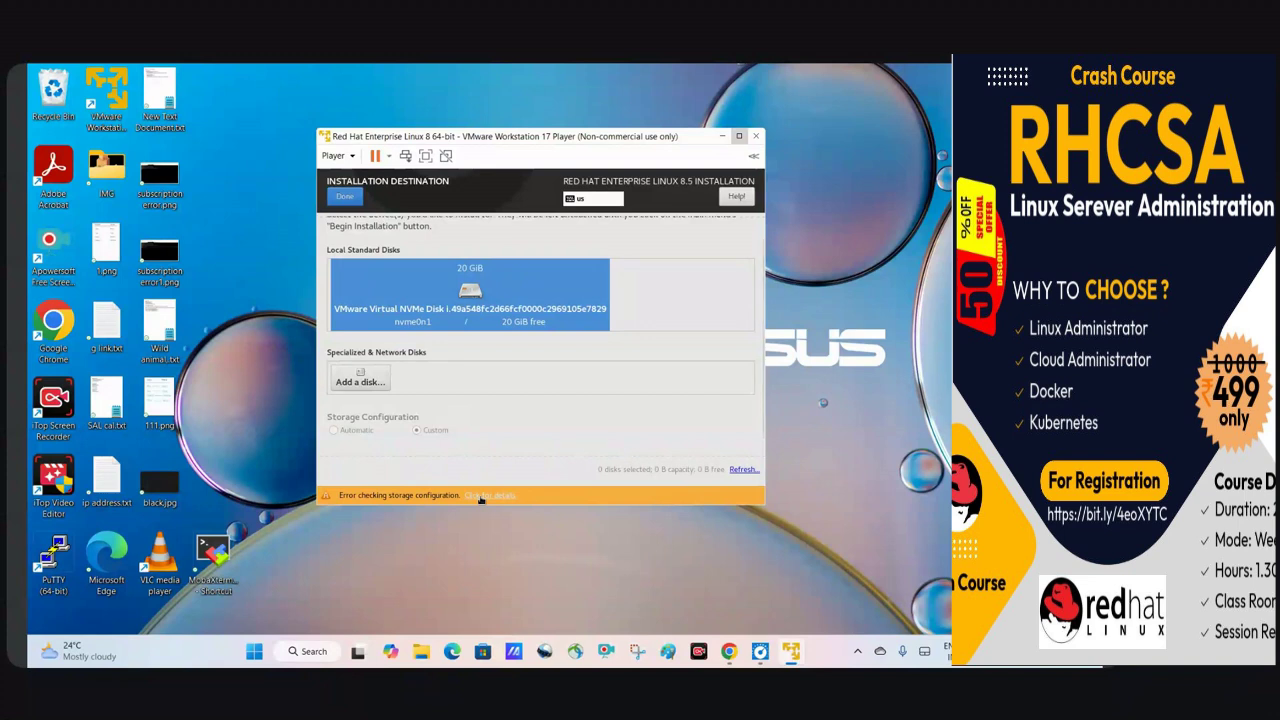
left_click(470, 292)
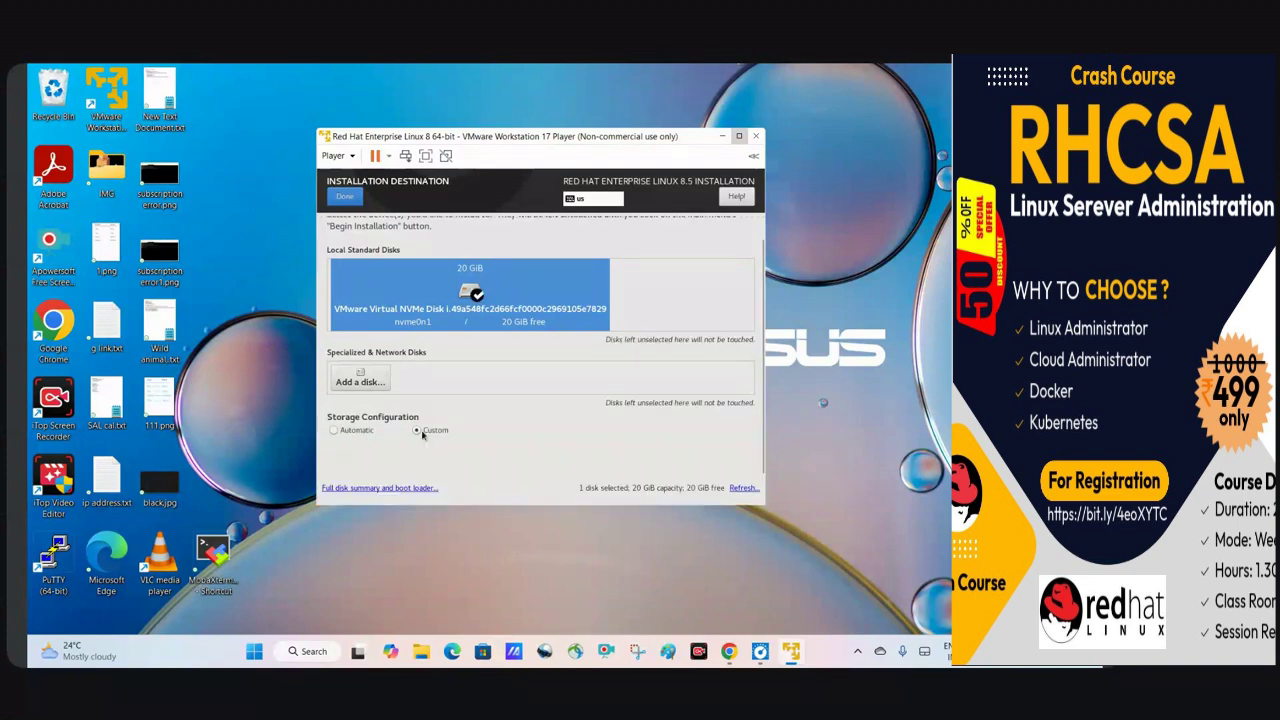
left_click(343, 203)
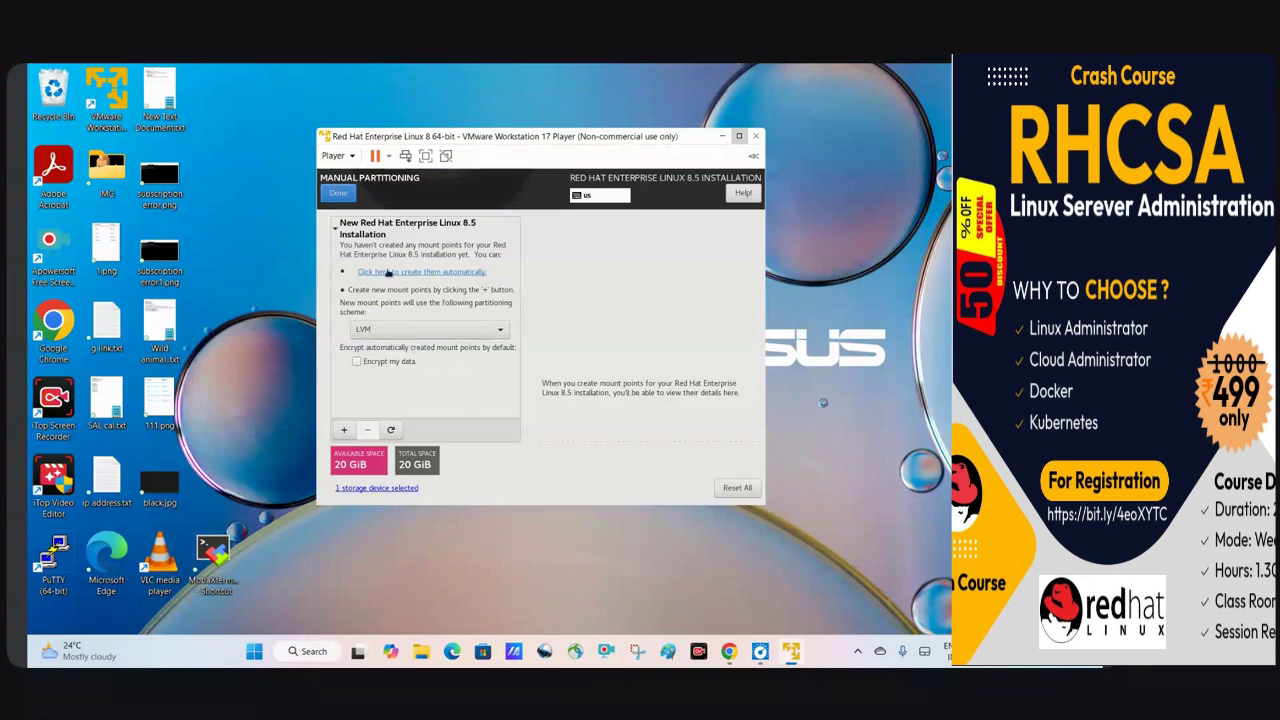
Switch the partitioning scheme to Standard Partition and start adding a new mount point.
left_click(380, 331)
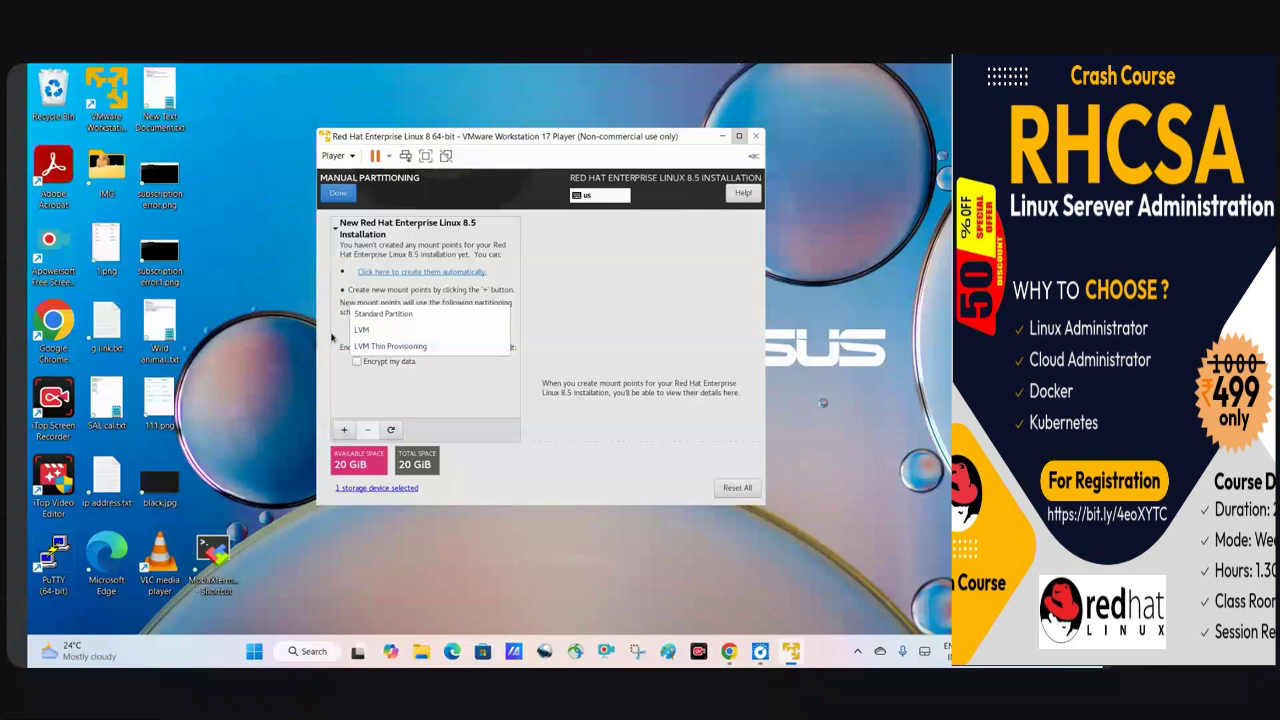
left_click(384, 315)
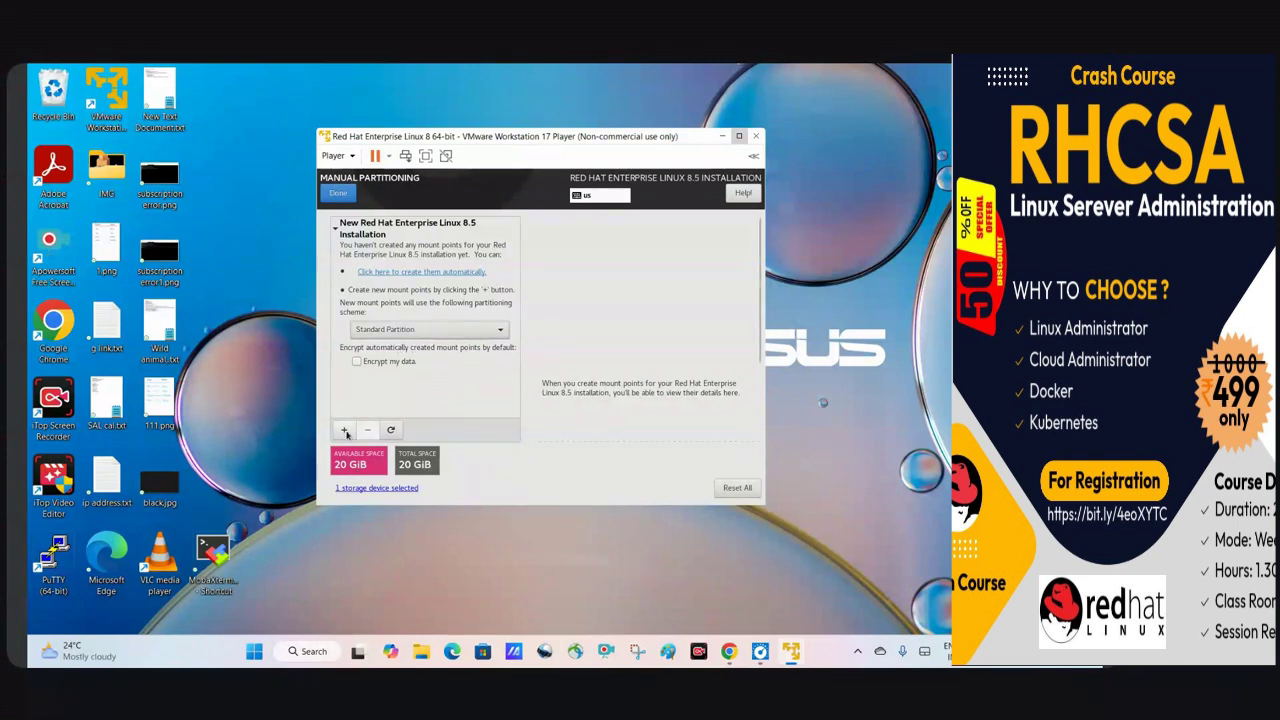
left_click(344, 431)
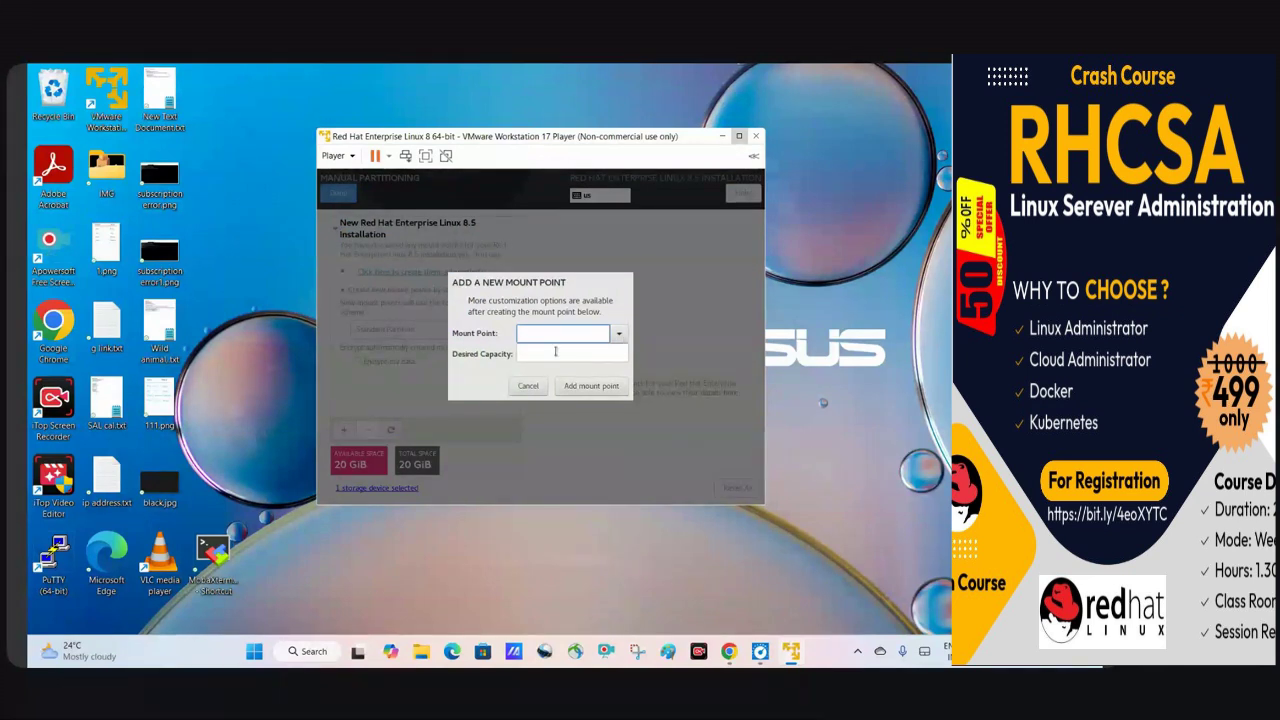
Choose /boot as the mount point, select Desired Capacity, then bring the whiteboard forward.
left_click(620, 338)
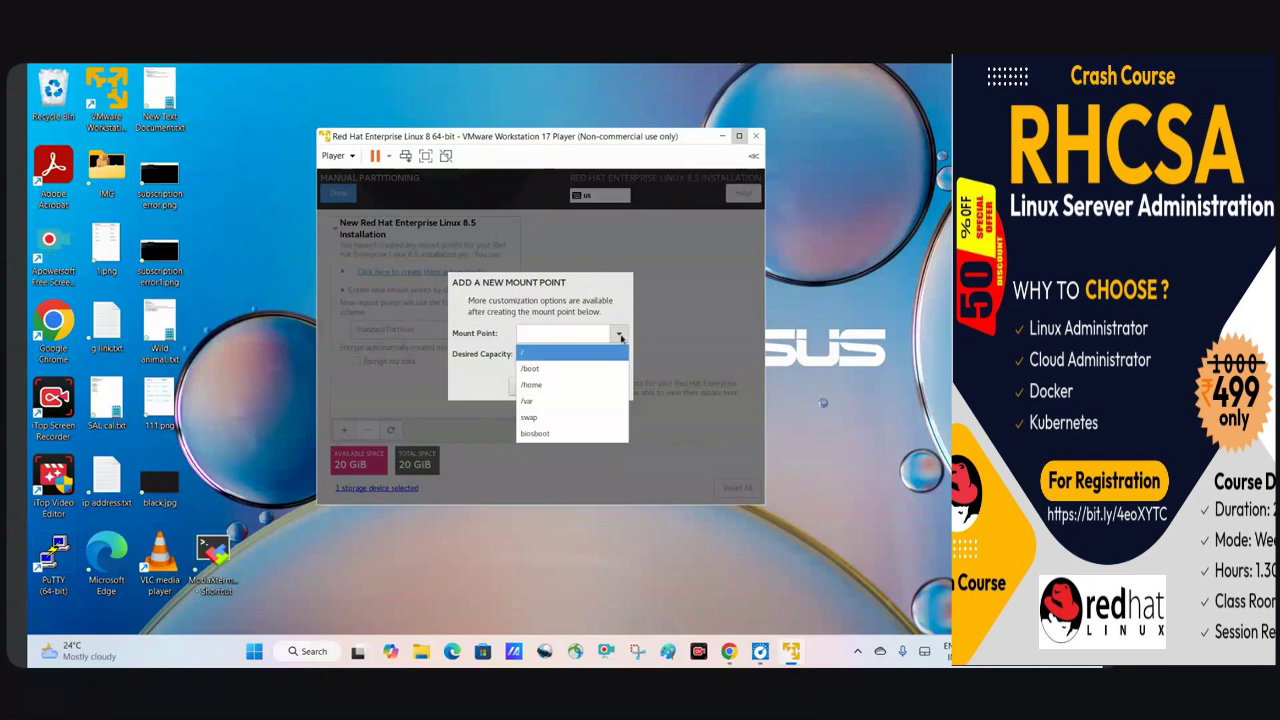
left_click(565, 369)
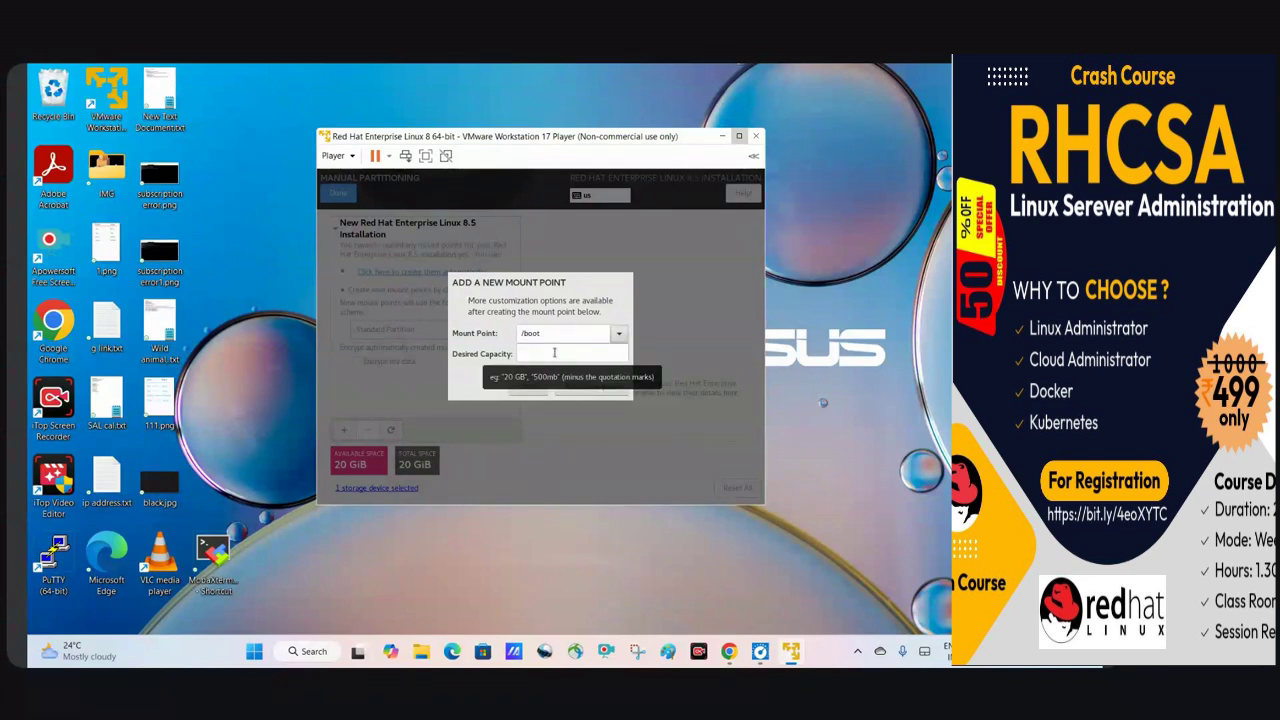
left_click(554, 352)
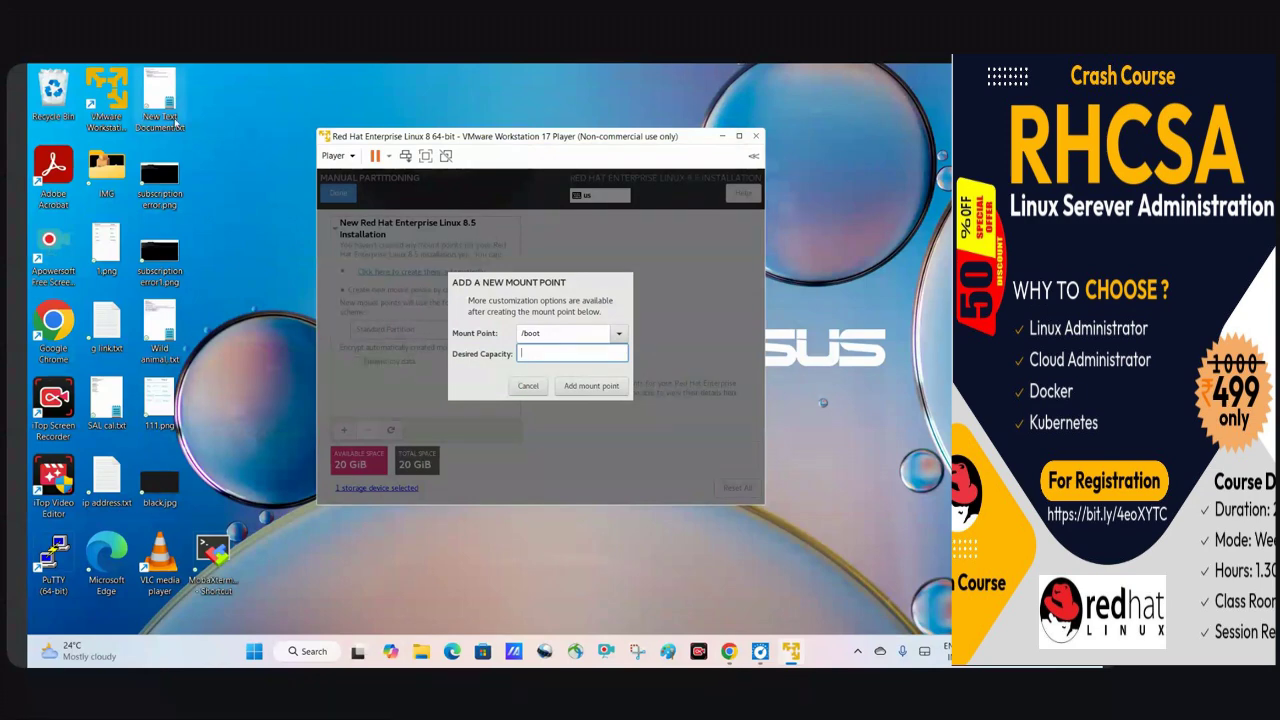
mouse_move(729, 651)
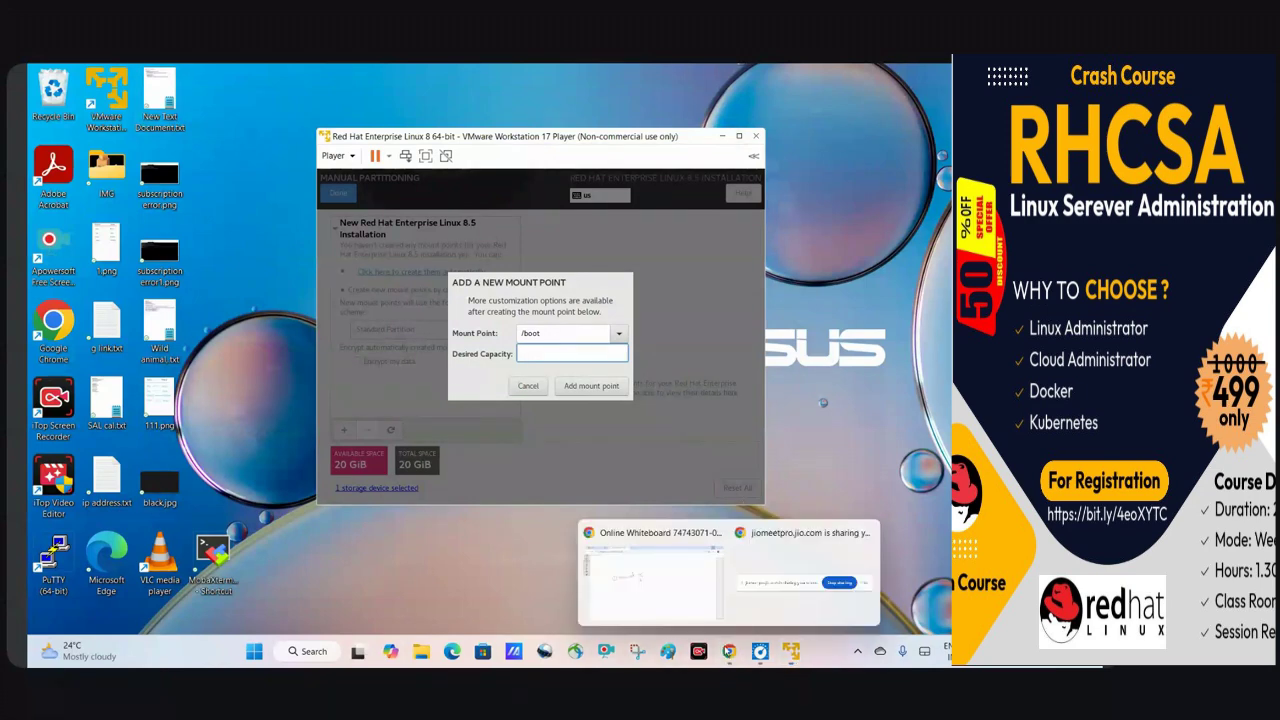
left_click(686, 588)
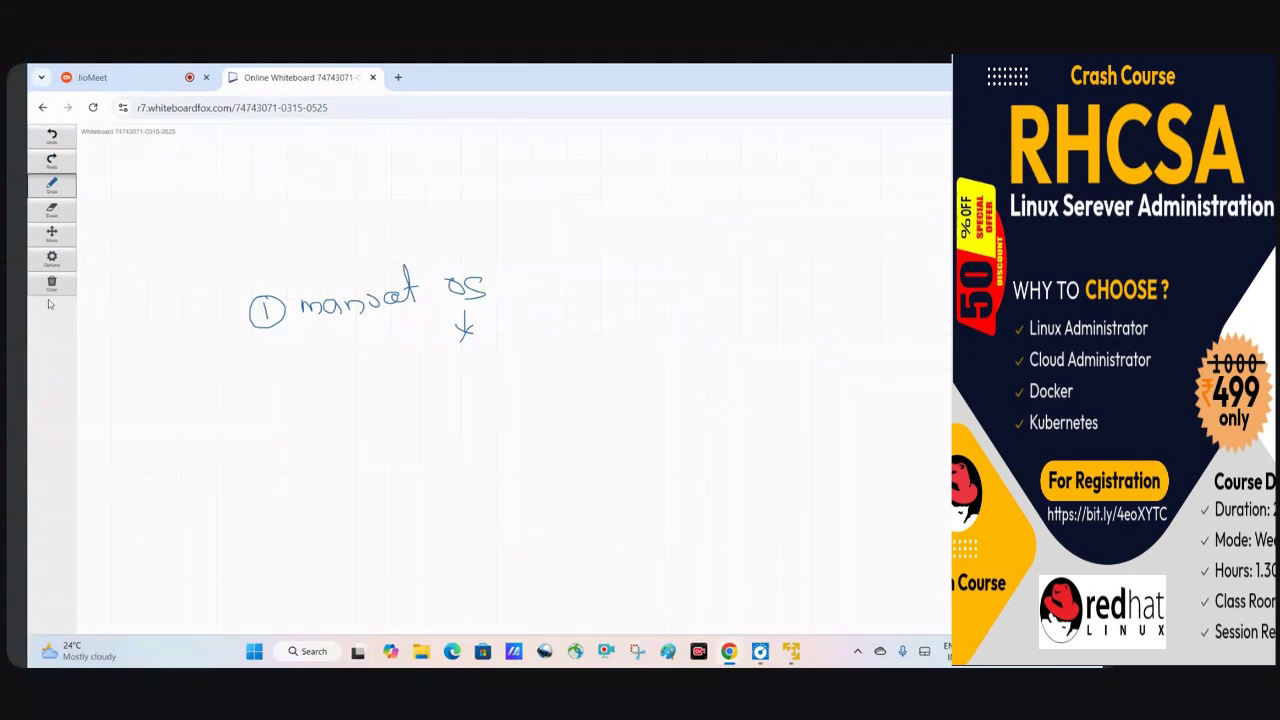
Write '/boot – 250 mb' under 'manual OS' on the whiteboard, then return to the installer dialog.
mouse_move(760, 651)
mouse_move(295, 391)
left_mouse_down()
mouse_move(293, 409)
mouse_move(353, 400)
left_mouse_up()
mouse_move(361, 381)
left_mouse_down()
mouse_move(364, 402)
mouse_move(368, 390)
mouse_move(426, 388)
left_mouse_up()
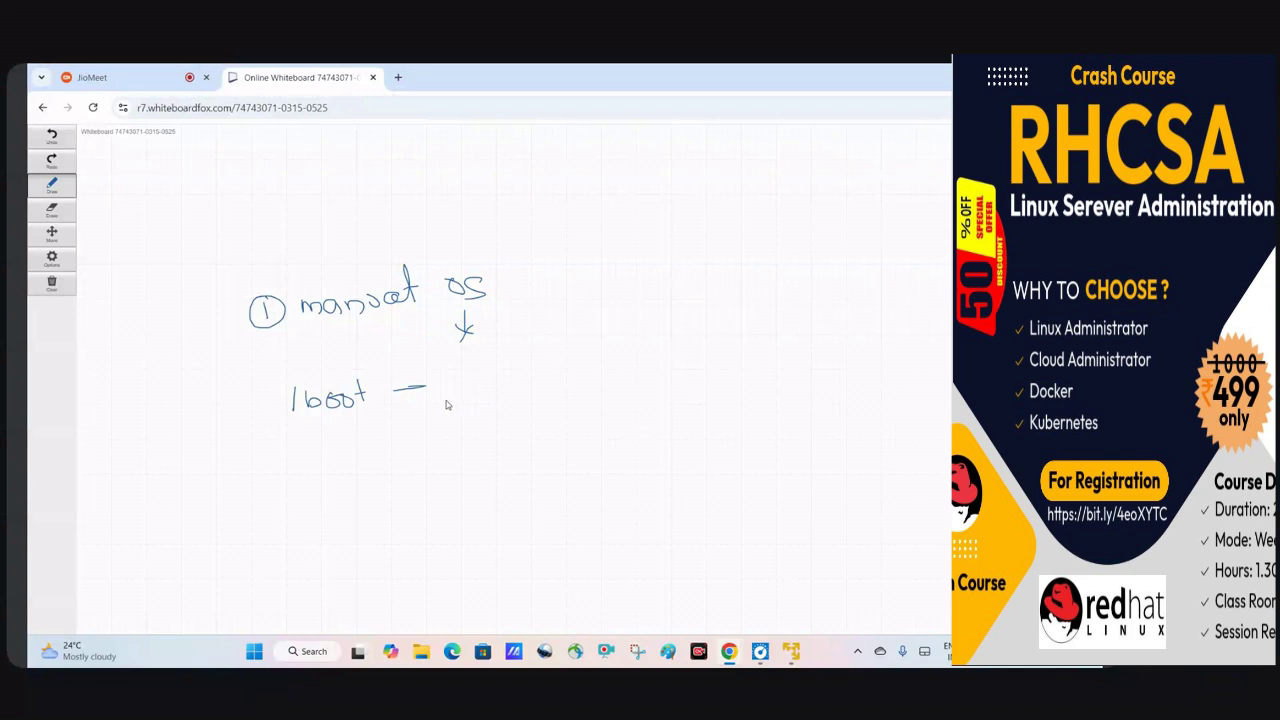
mouse_move(447, 388)
left_mouse_down()
mouse_move(462, 400)
mouse_move(484, 382)
mouse_move(537, 385)
left_mouse_up()
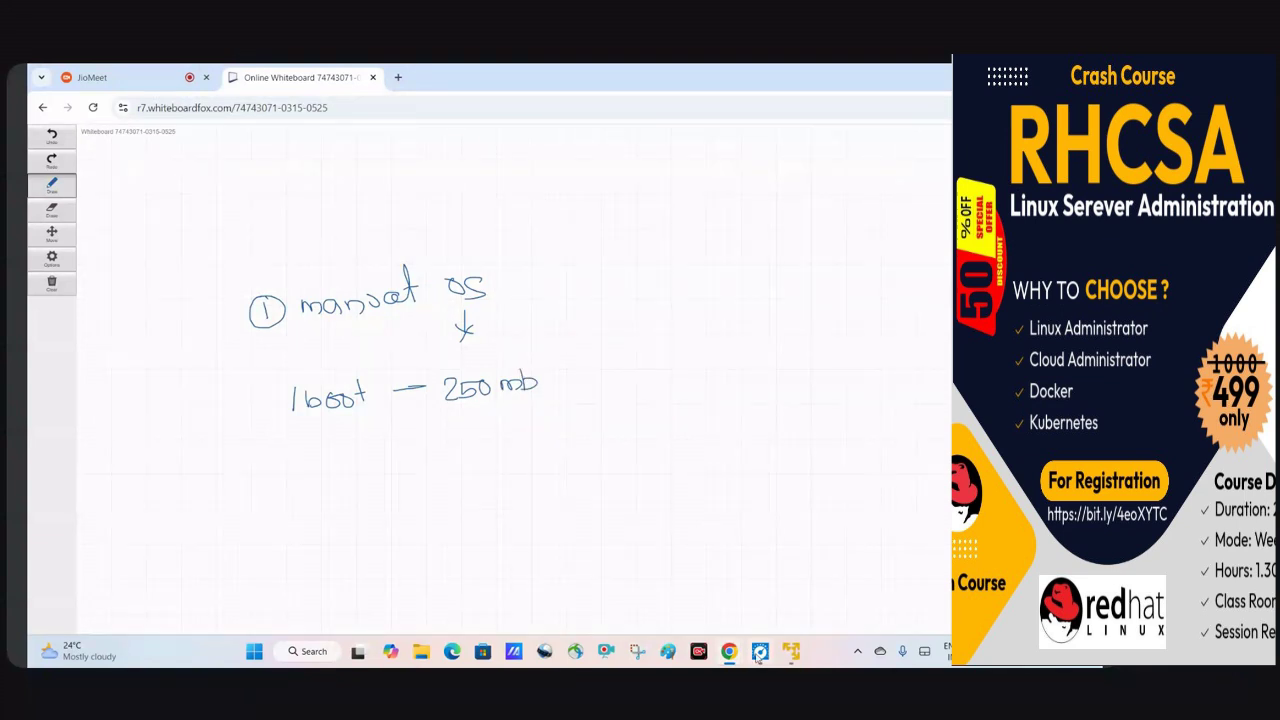
mouse_move(791, 651)
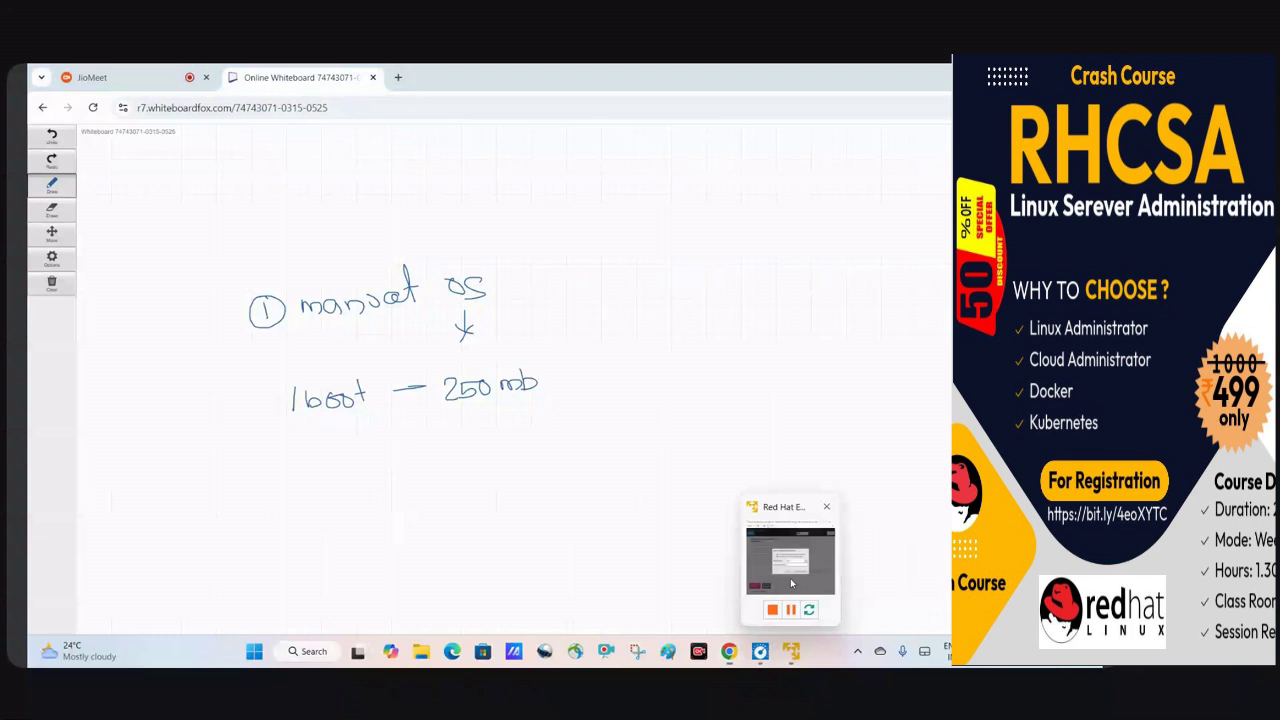
left_click(790, 560)
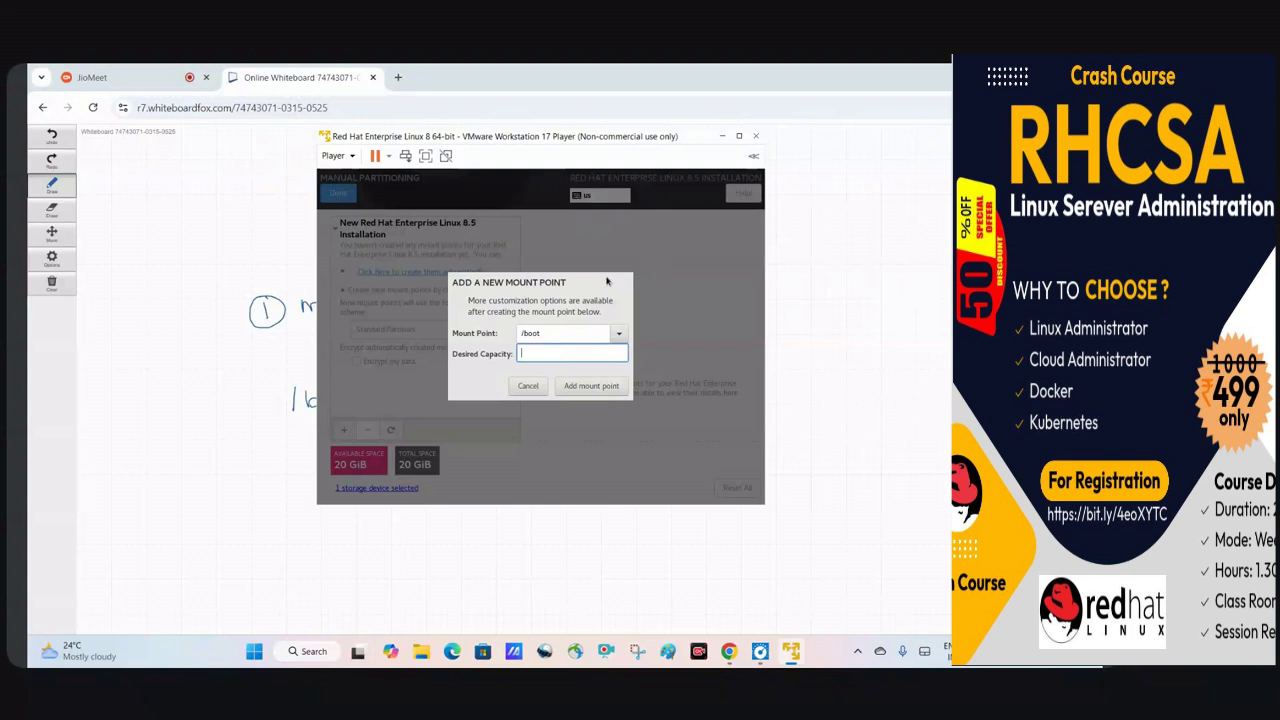
Add /boot with a 500 MiB desired capacity, begin another mount point, then return to the whiteboard.
type("00")
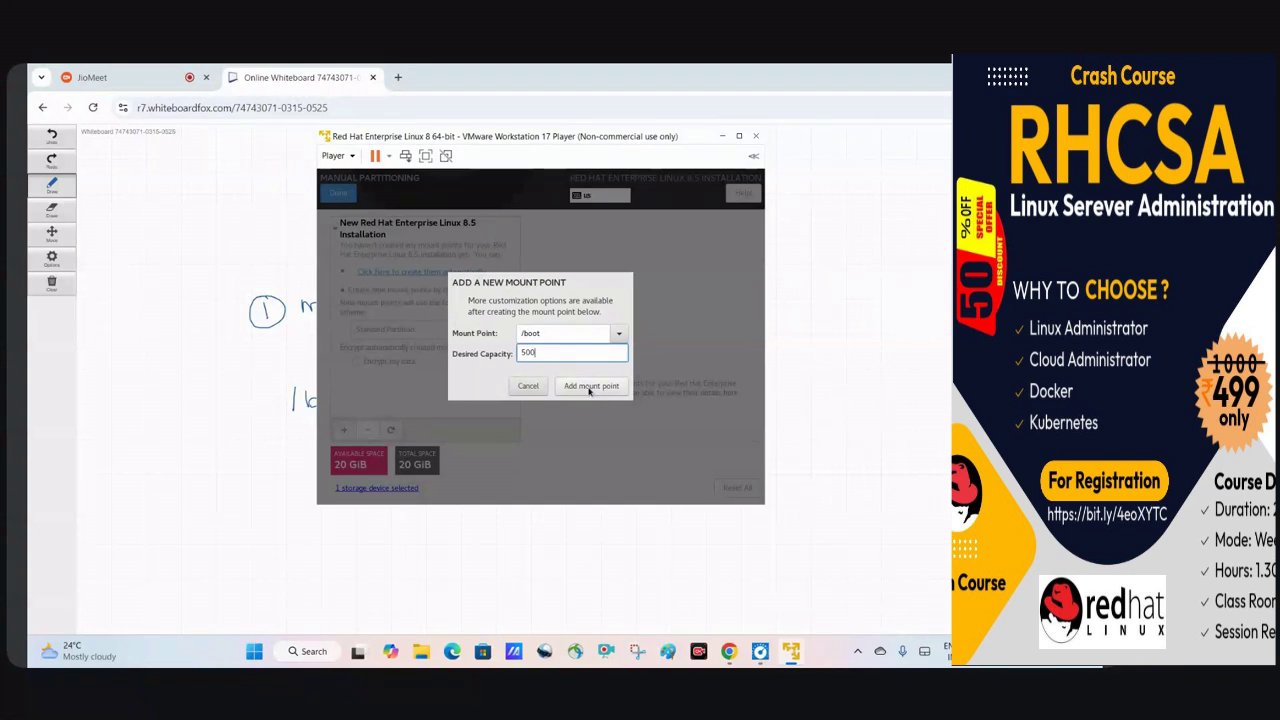
left_click(589, 387)
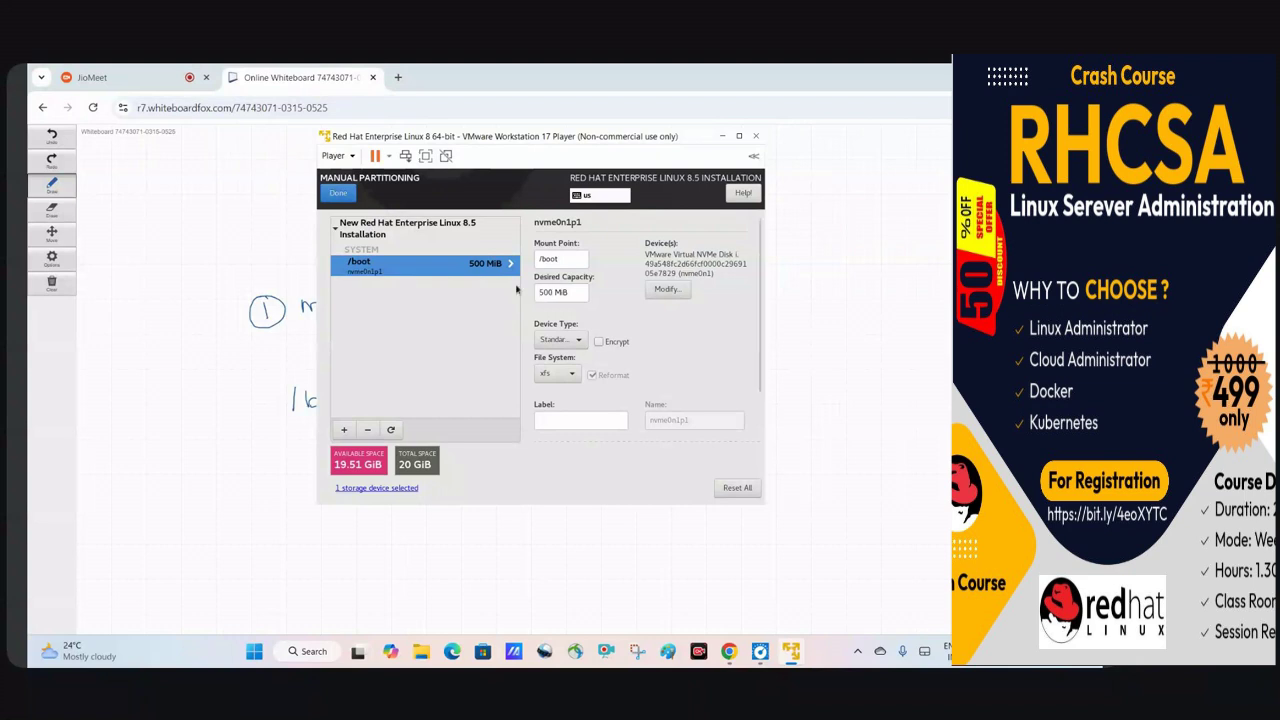
left_click(345, 430)
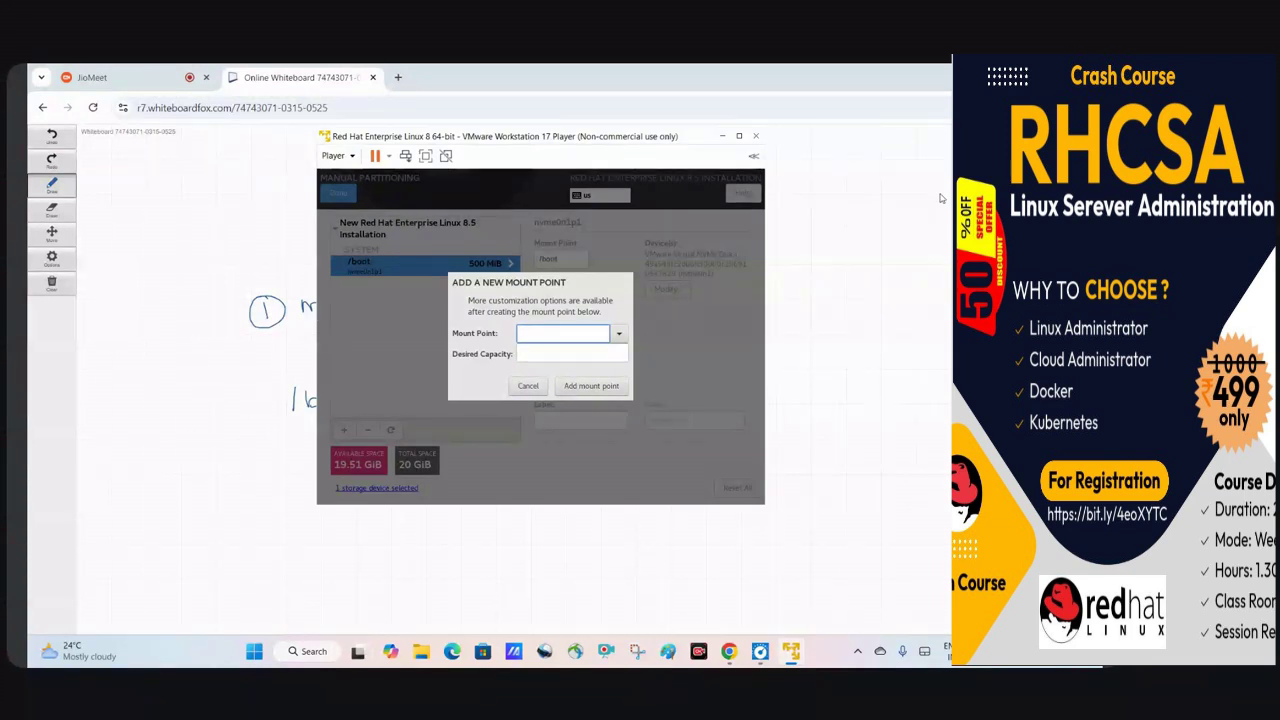
left_click(864, 368)
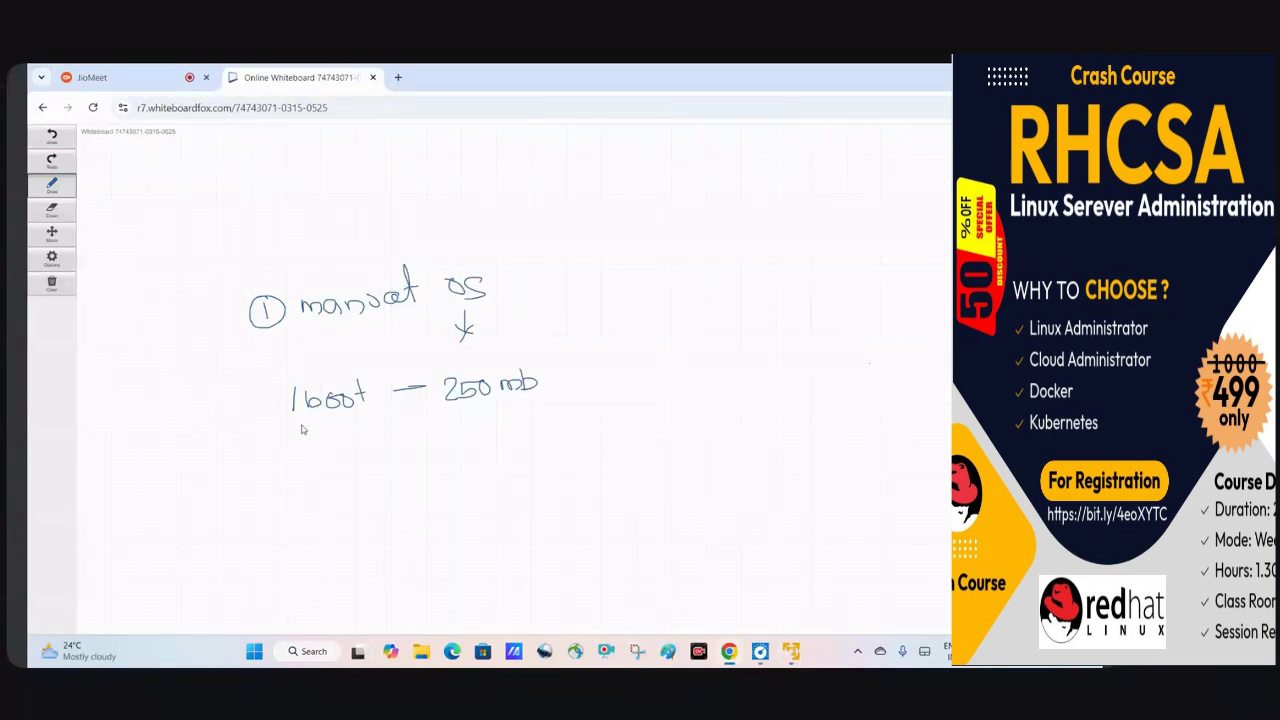
Write and underline '/home – 100 mb', brace it with /boot, and write '/swap – 250 mb' below.
mouse_move(300, 432)
left_mouse_down()
mouse_move(310, 452)
mouse_move(546, 424)
left_mouse_up()
left_click_drag(292, 476, 406, 468)
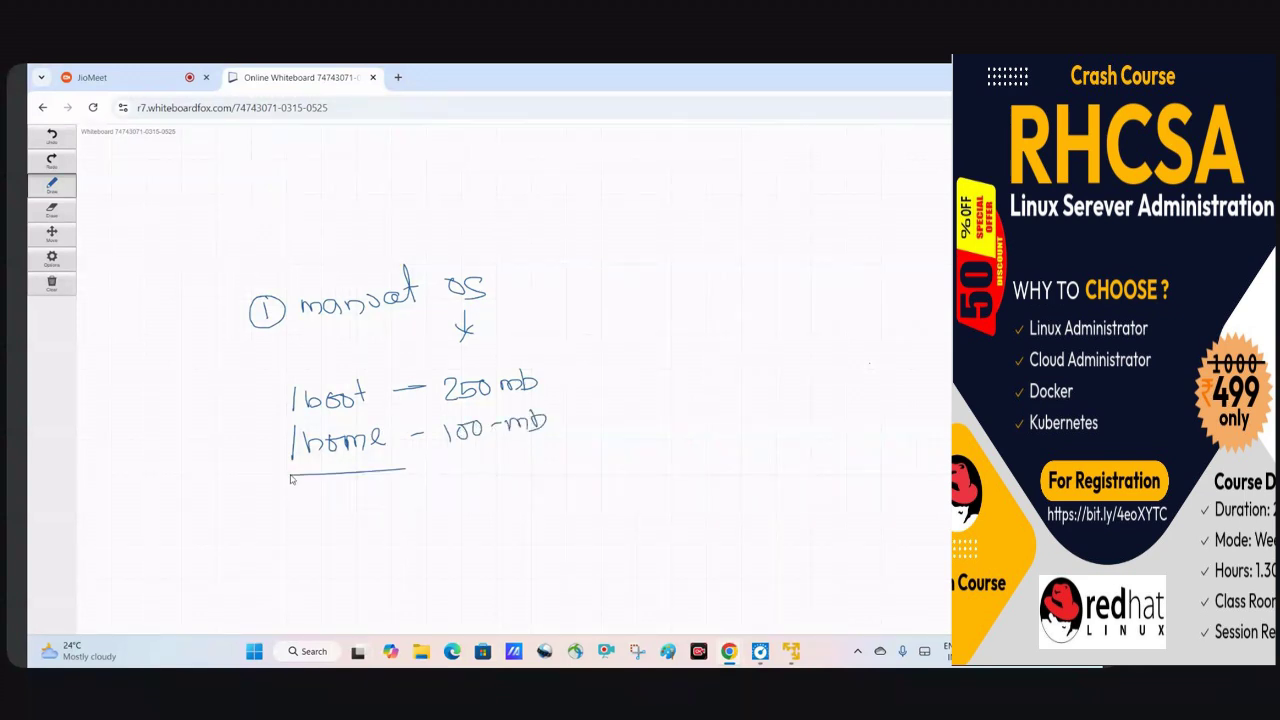
left_click_drag(484, 456, 320, 463)
mouse_move(281, 423)
left_mouse_down()
mouse_move(264, 476)
mouse_move(296, 488)
mouse_move(302, 520)
left_mouse_up()
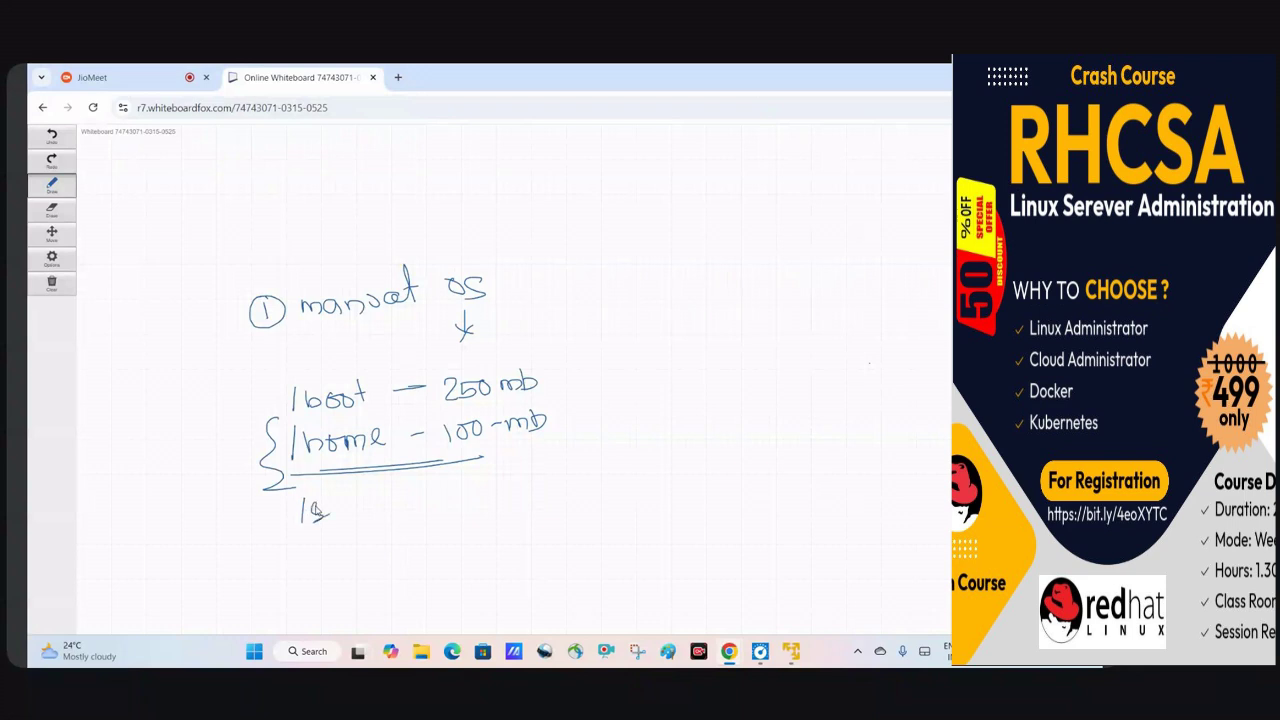
mouse_move(314, 508)
left_mouse_down()
mouse_move(372, 500)
mouse_move(378, 514)
mouse_move(450, 488)
mouse_move(472, 502)
mouse_move(485, 486)
mouse_move(545, 486)
left_mouse_up()
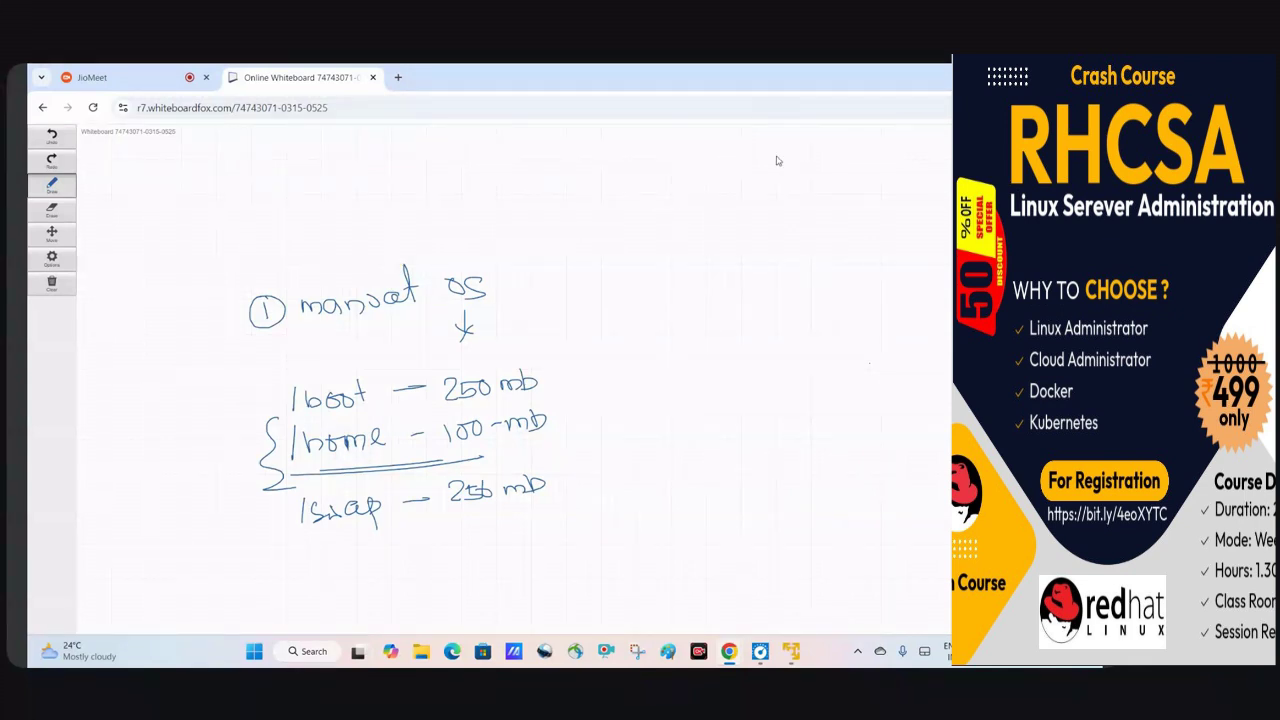
Jot a 'mem > 2Gb →' note at the top right and strike through its start.
mouse_move(653, 199)
left_mouse_down()
mouse_move(683, 205)
mouse_move(728, 188)
left_mouse_up()
left_click_drag(731, 174, 736, 210)
mouse_move(762, 180)
left_mouse_down()
mouse_move(866, 184)
mouse_move(855, 196)
left_mouse_up()
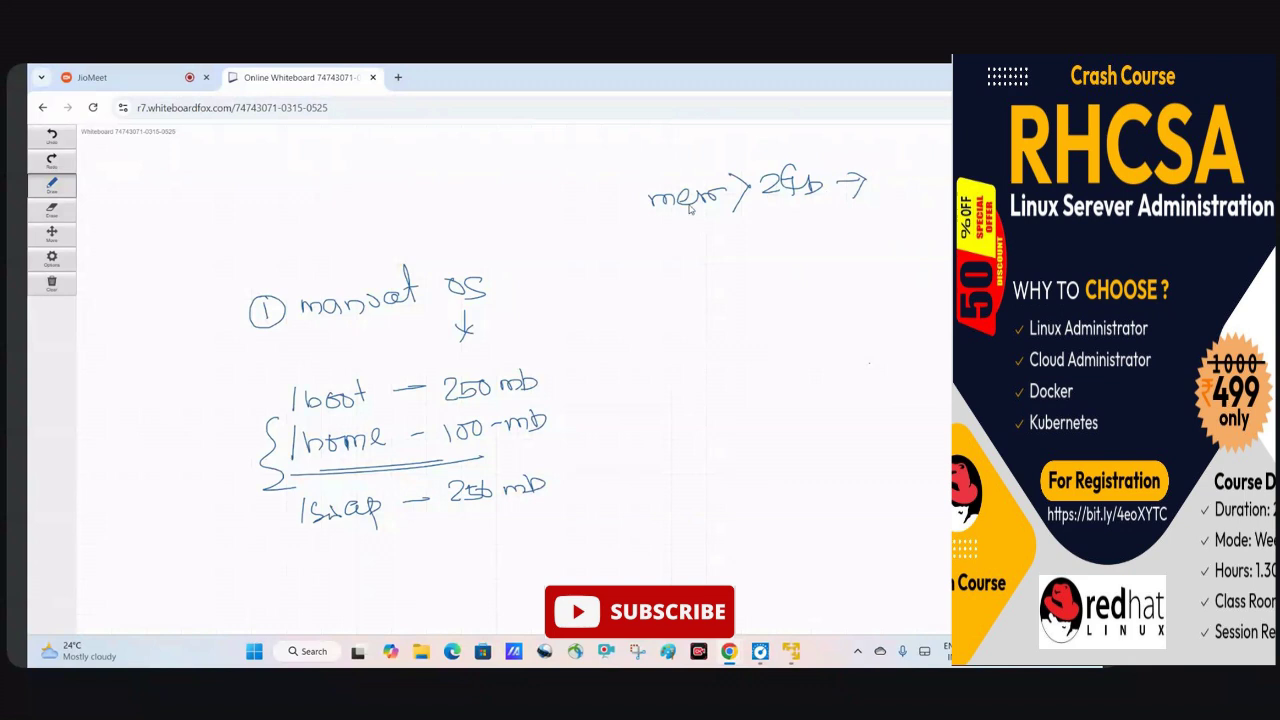
left_click_drag(650, 207, 770, 193)
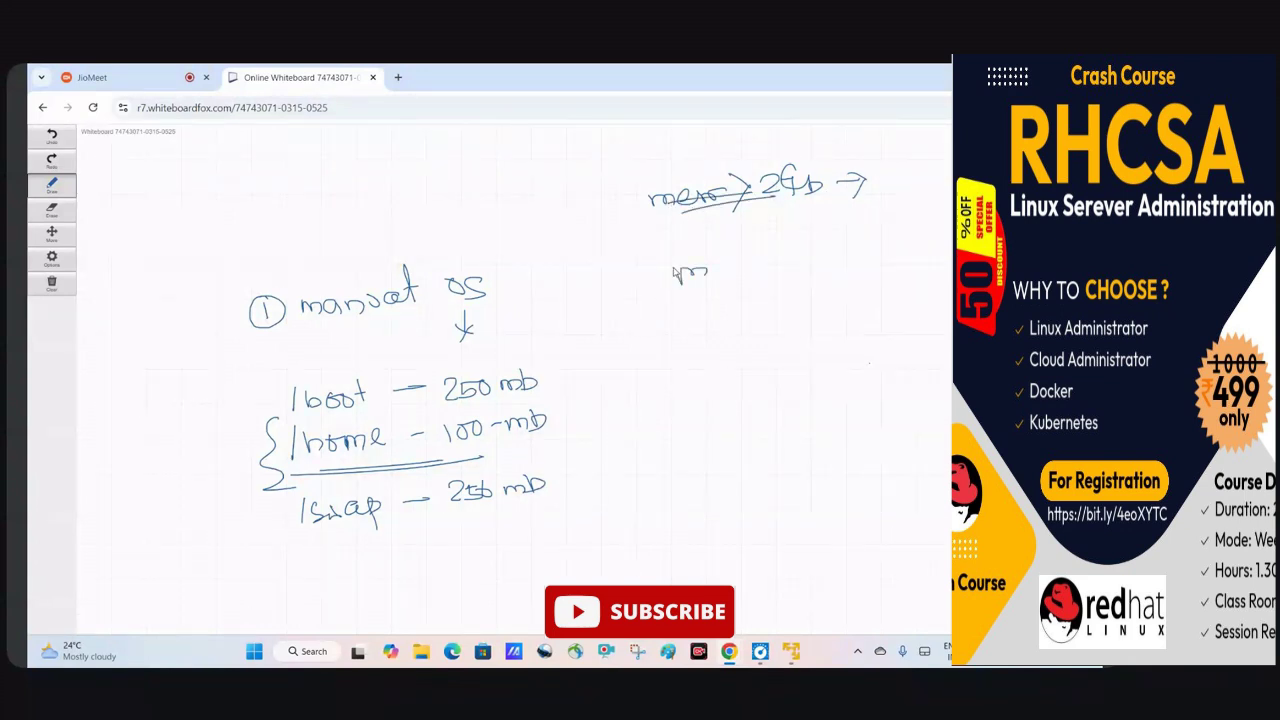